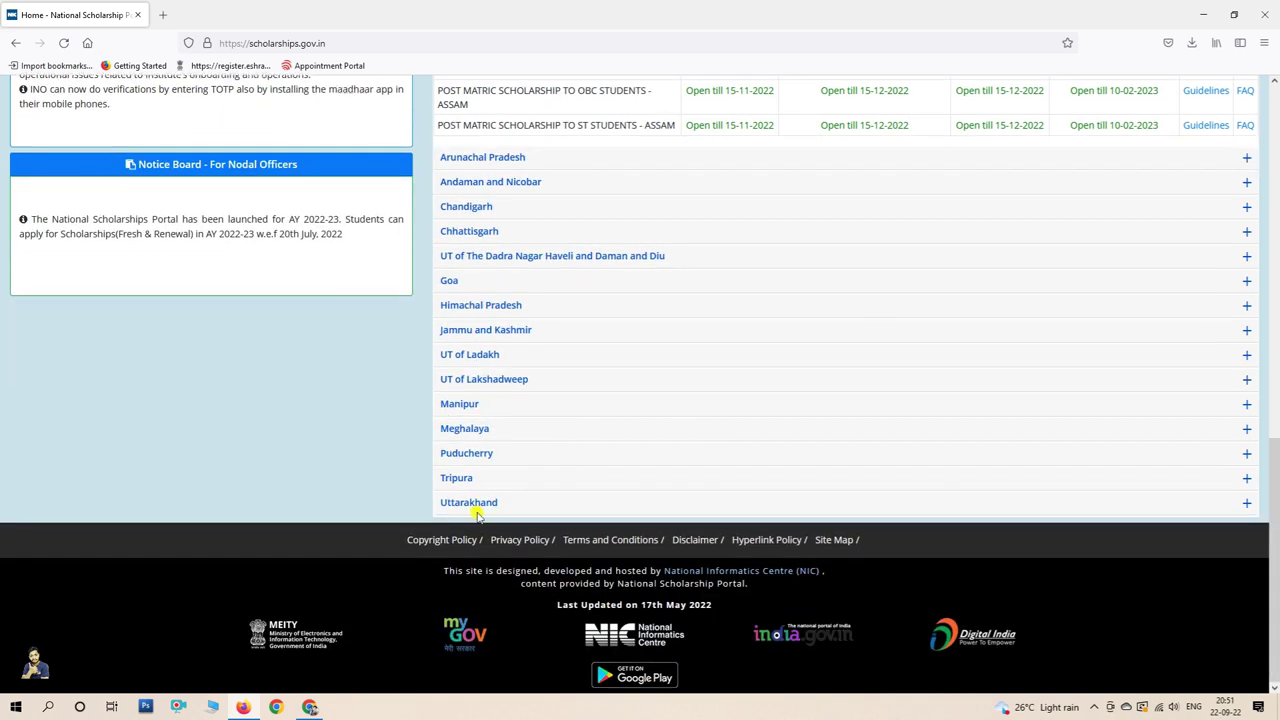
Step: Expand the Chhattisgarh state schemes and review the closing and verification dates of the BPL college scholarship
scroll(477, 480, "up", 3)
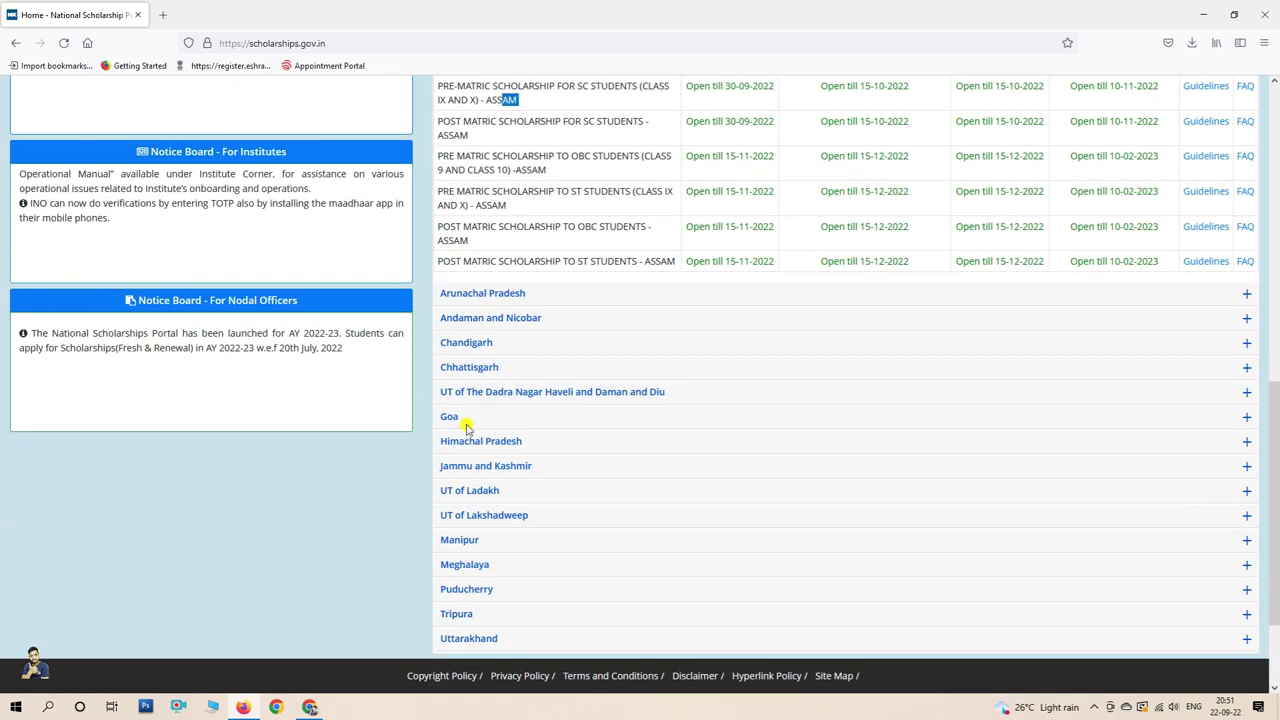
left_click(451, 367)
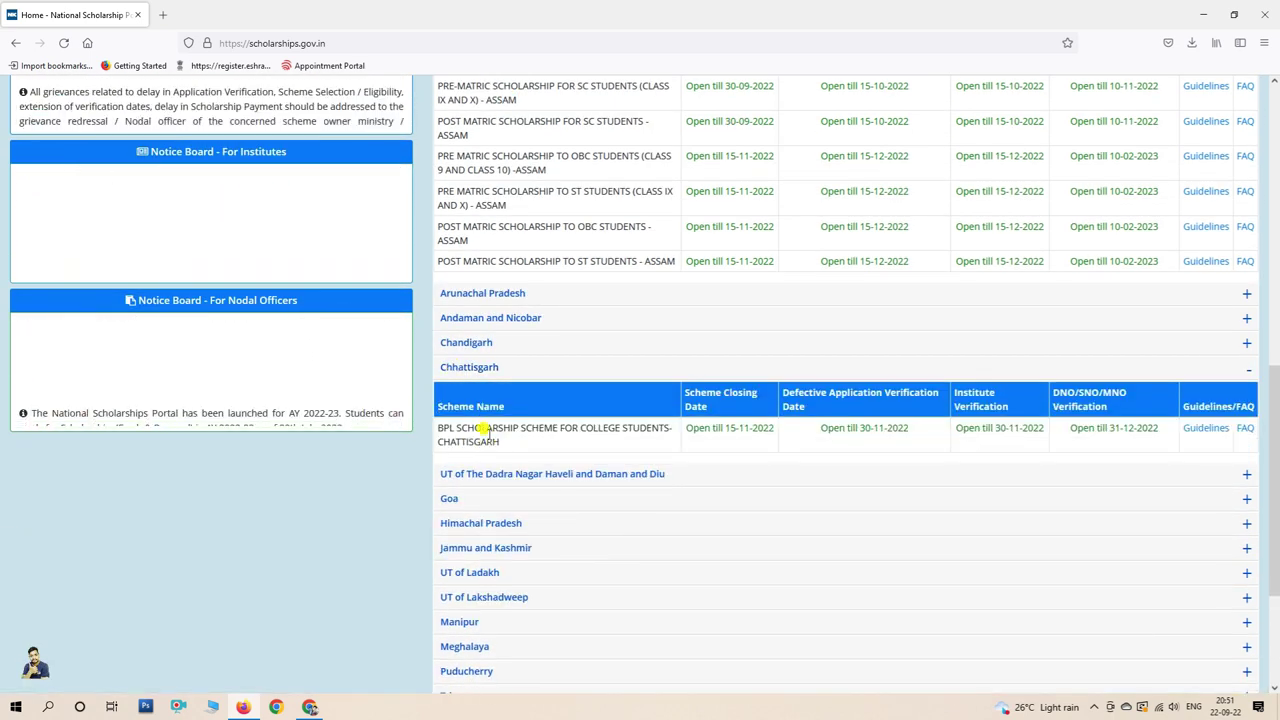
left_click_drag(474, 430, 615, 432)
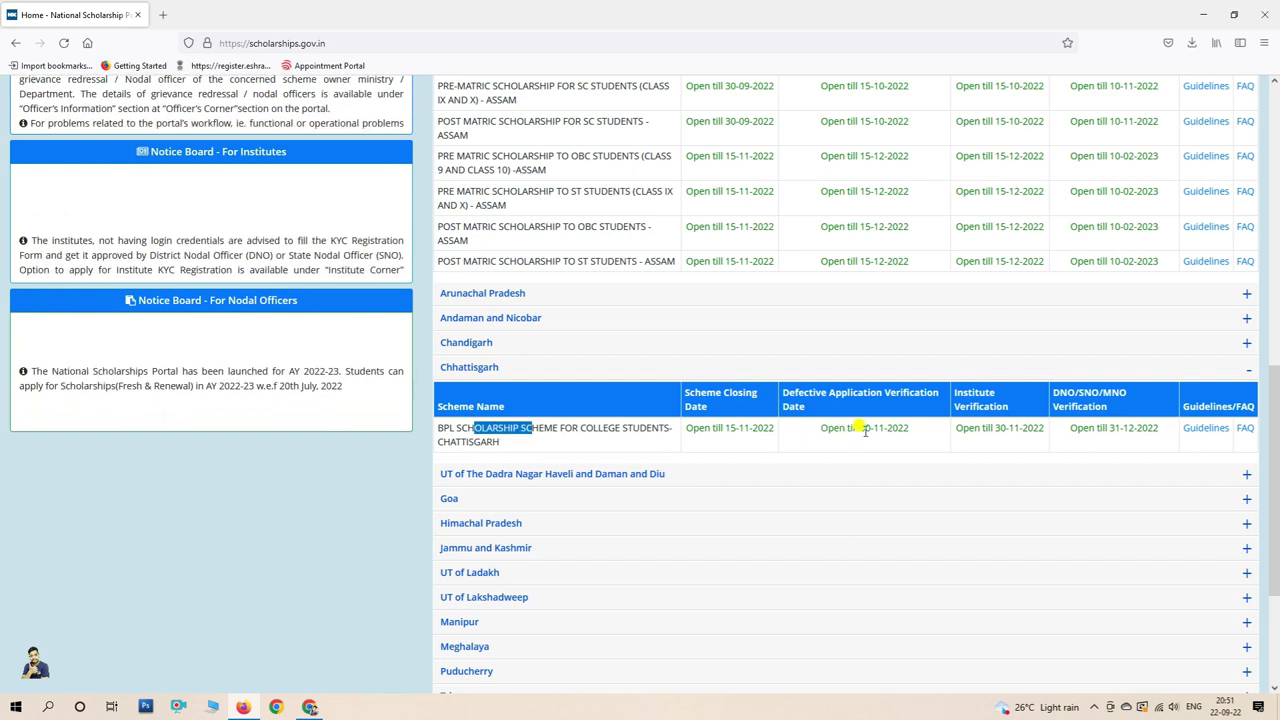
left_click_drag(980, 428, 1118, 430)
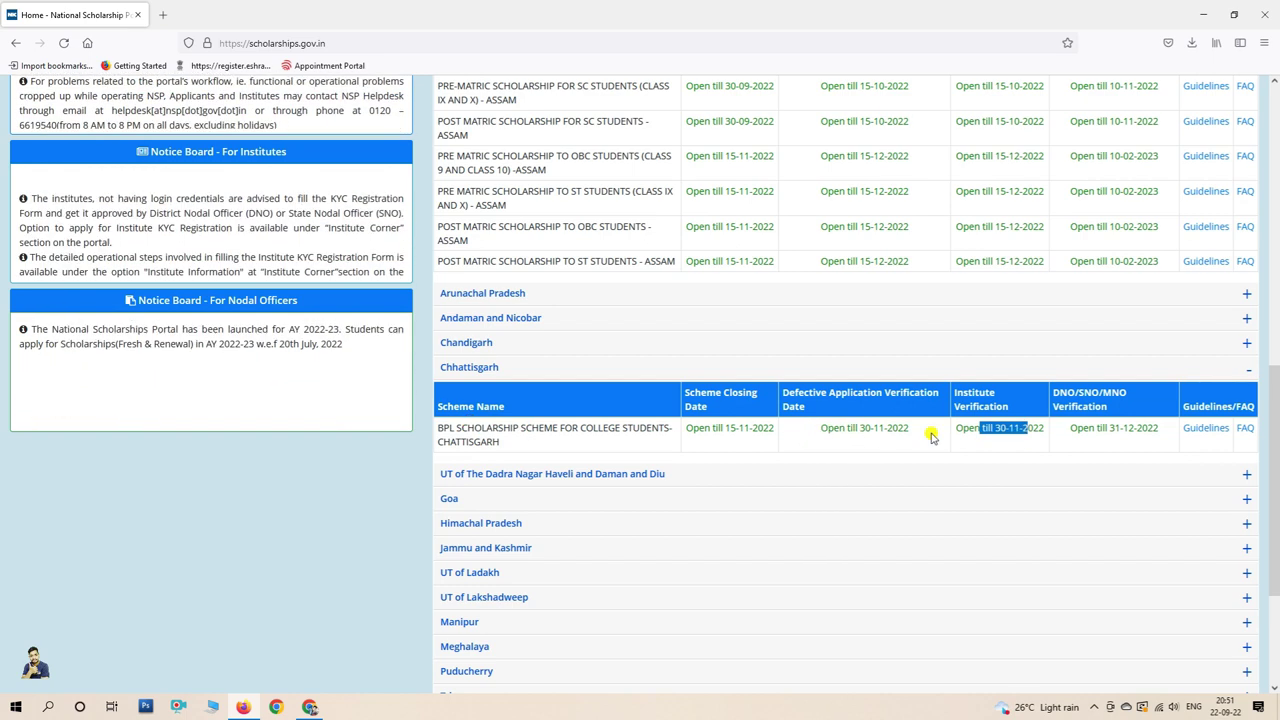
Step: Open New Registration for applicants and proceed to the scholarship schemes hosted on NSP for AY 2022-23
scroll(806, 486, "up", 4)
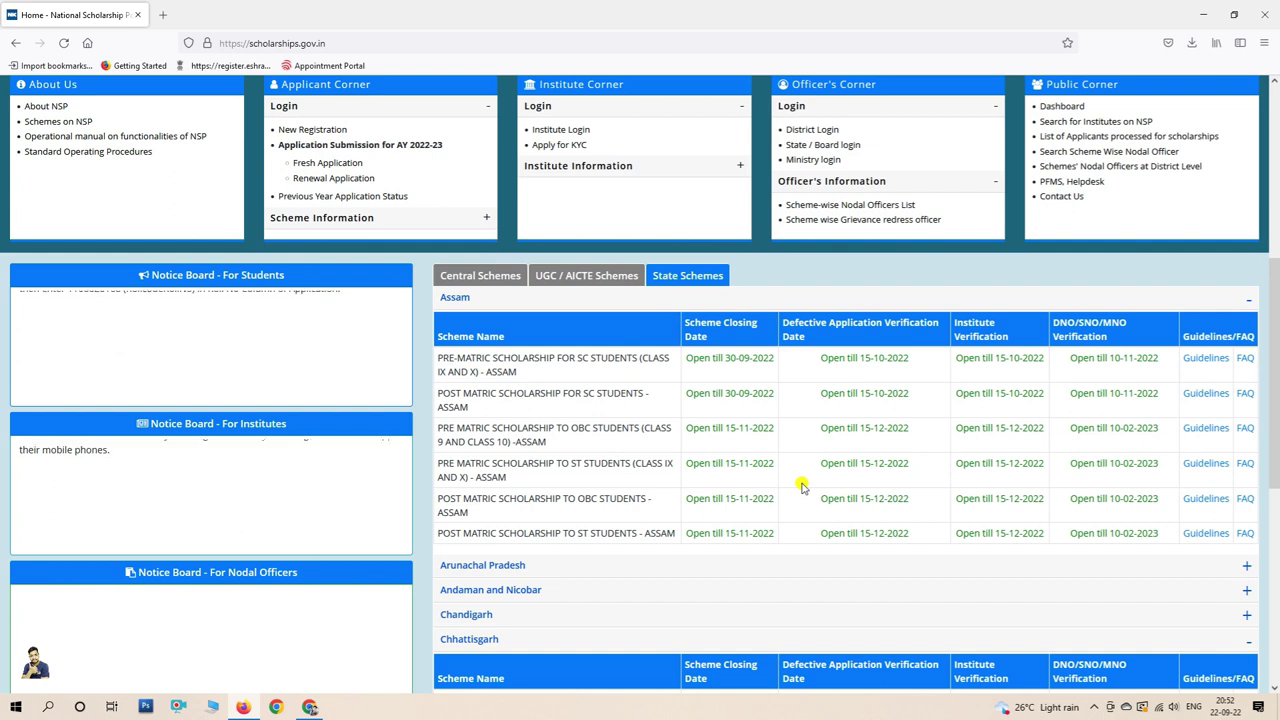
scroll(730, 463, "up", 1)
scroll(732, 465, "up", 4)
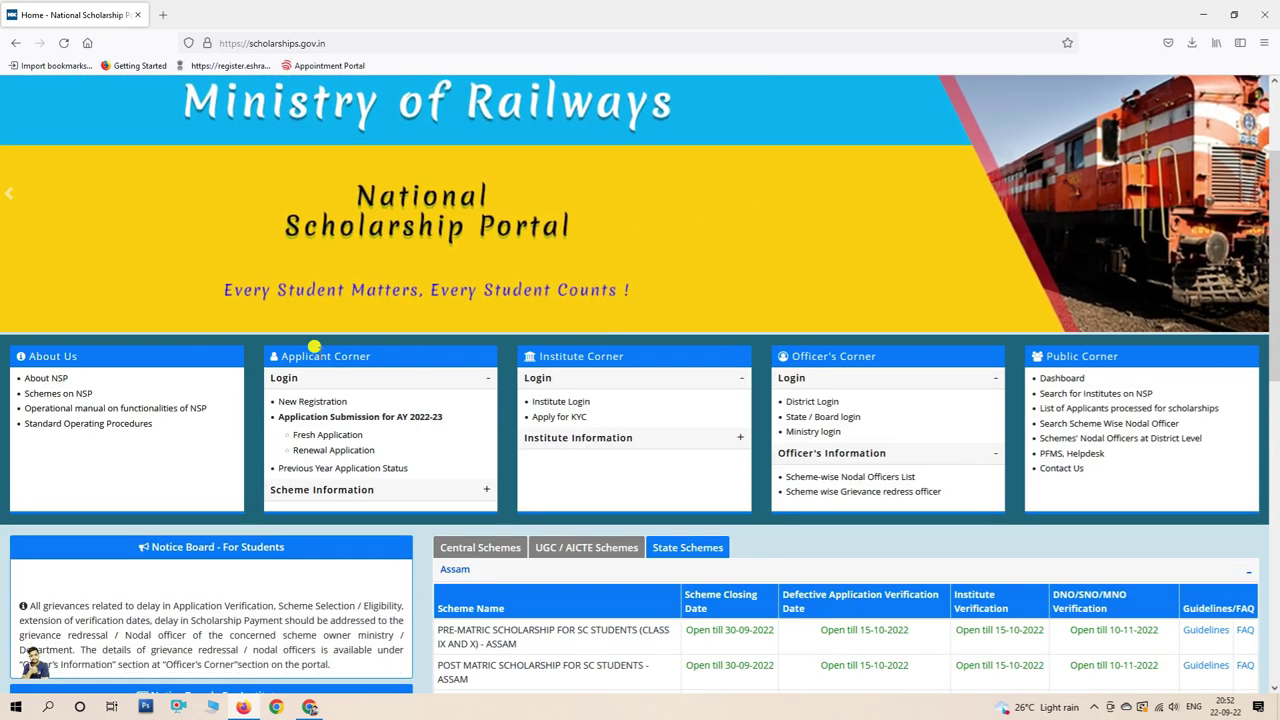
left_click(321, 403)
left_click(828, 463)
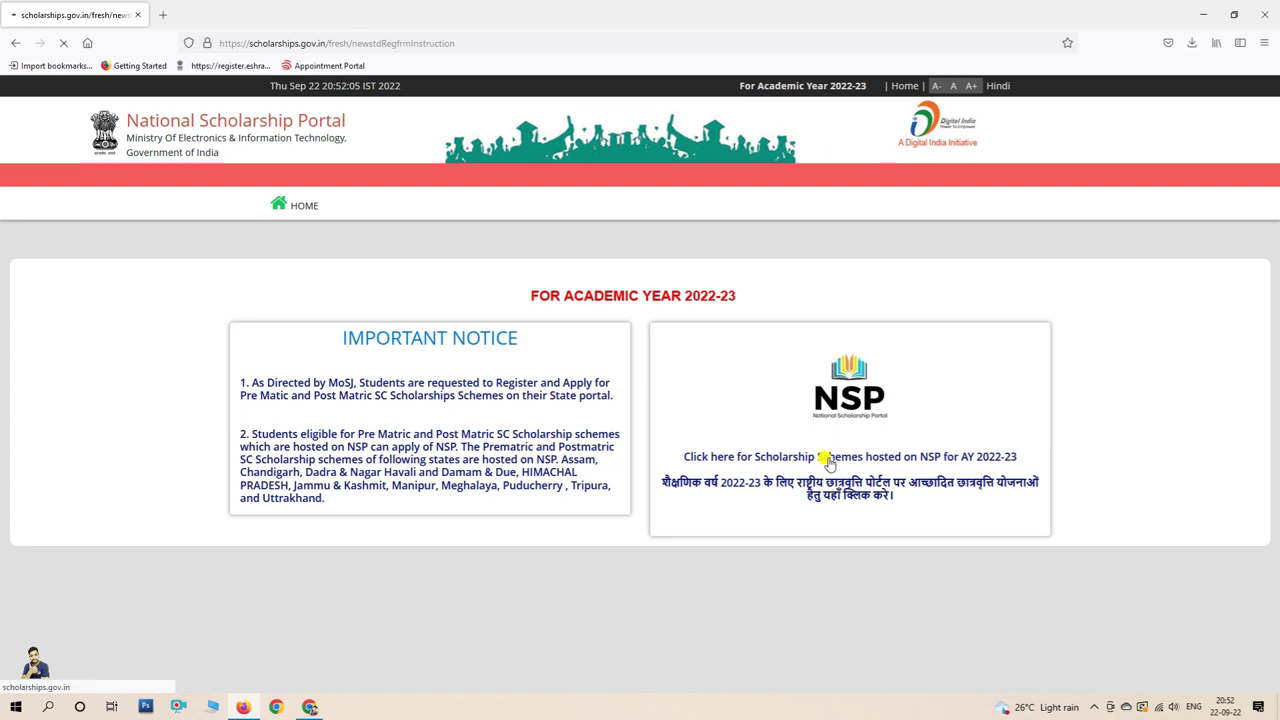
Step: Read through the registration instructions, accept all three undertakings and continue to the fresh registration form
scroll(520, 490, "down", 3)
scroll(535, 505, "down", 3)
scroll(566, 451, "up", 3)
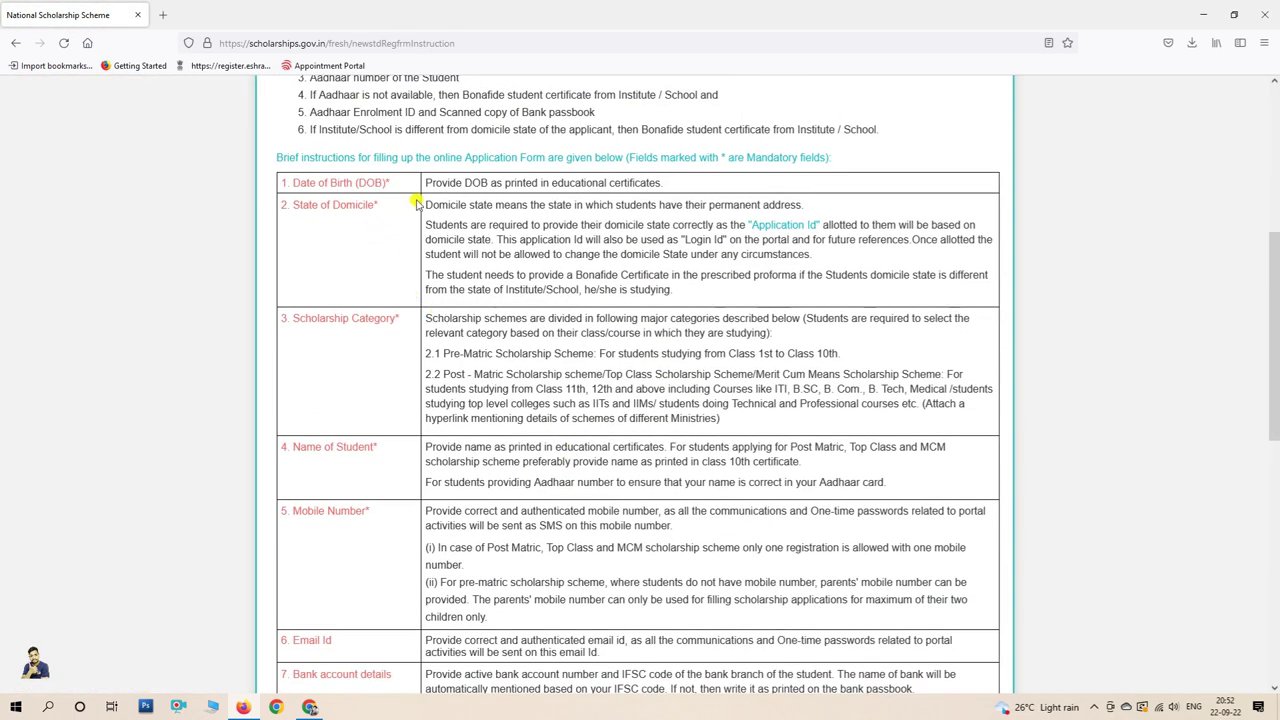
scroll(380, 380, "down", 10)
left_click(268, 578)
left_click(268, 604)
left_click(268, 631)
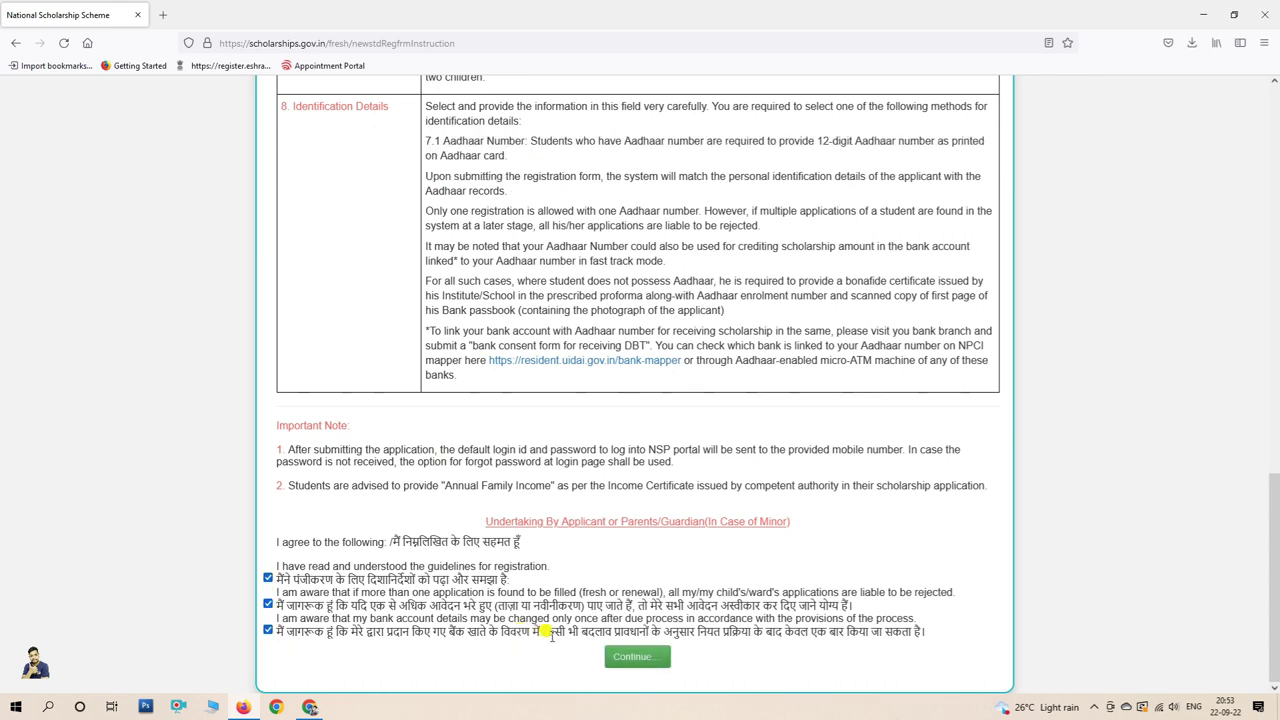
left_click(645, 657)
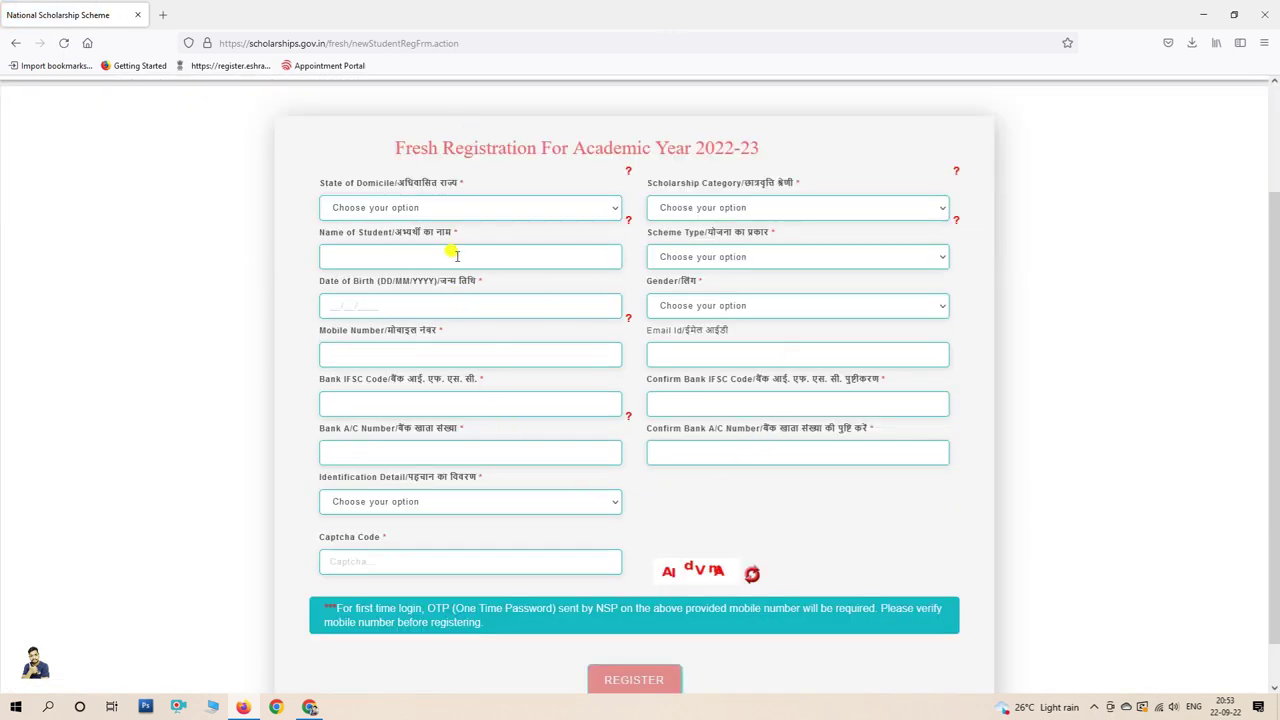
Step: Set the state of domicile to ODISHA, the scholarship category to Pre Matric and the scheme type to Scholarship Scheme
left_click(547, 205)
scroll(429, 400, "down", 5)
left_click(360, 345)
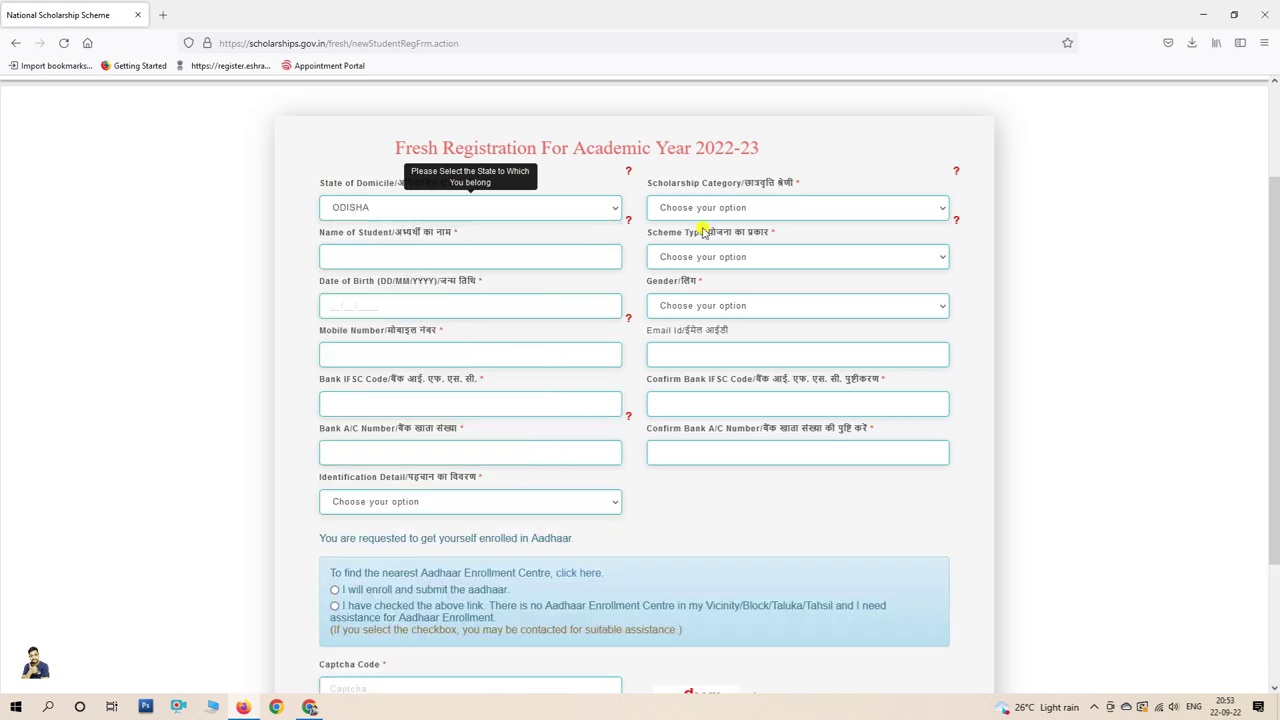
left_click(768, 208)
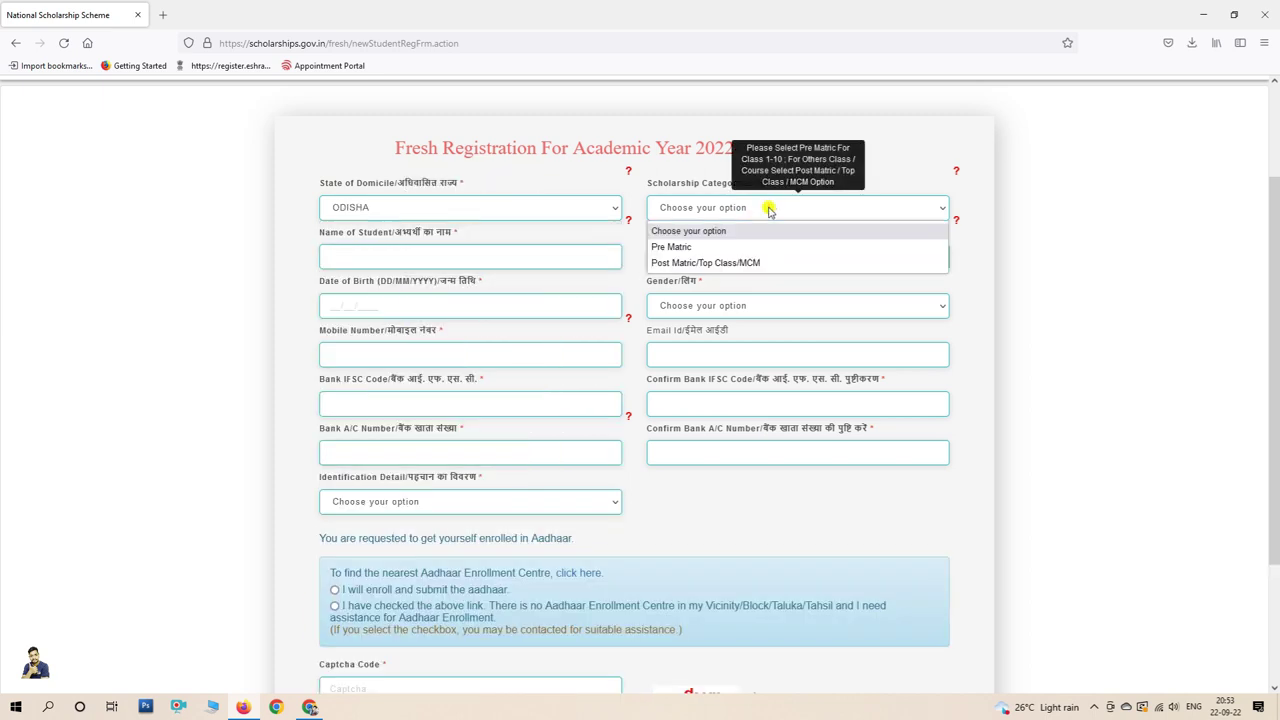
left_click(692, 250)
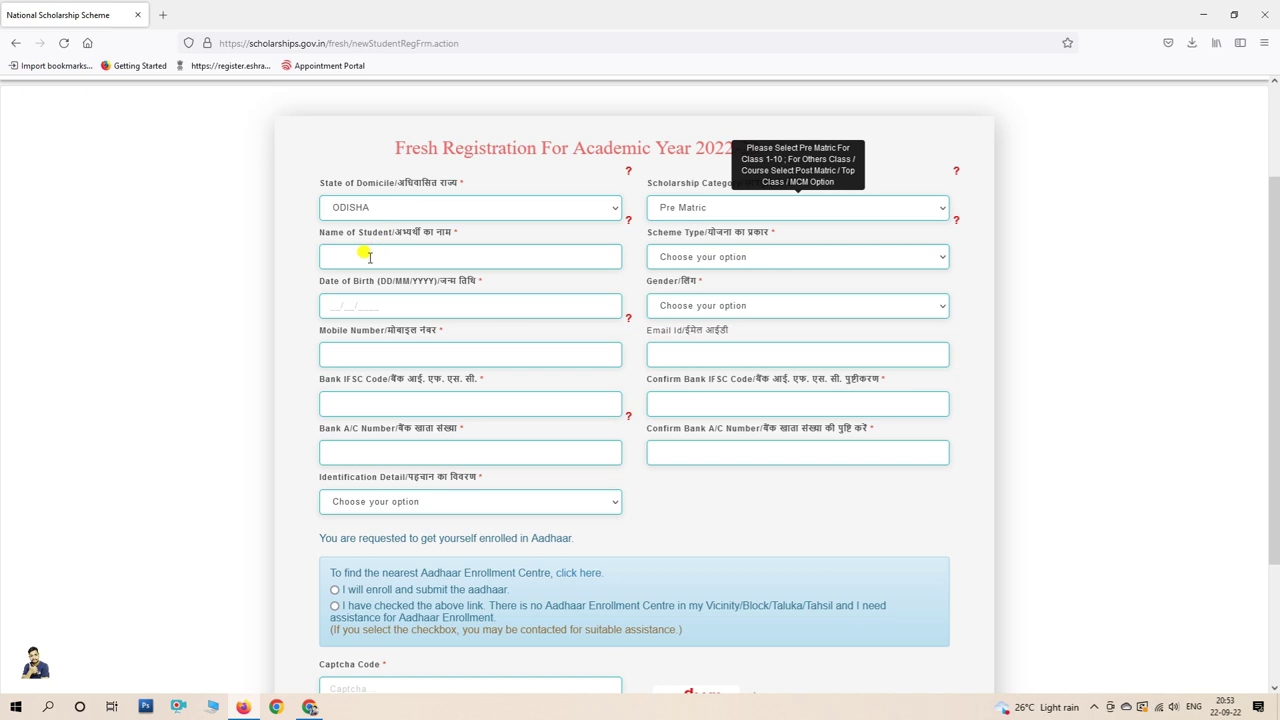
left_click(692, 254)
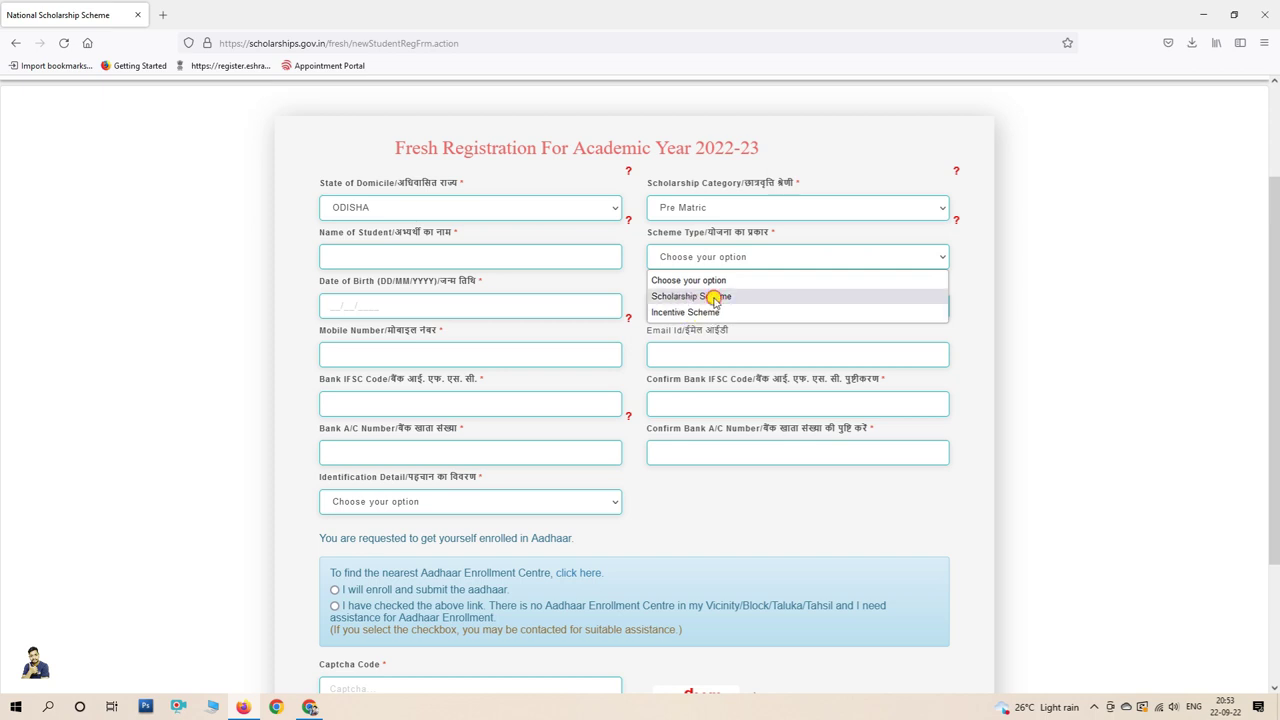
left_click(714, 297)
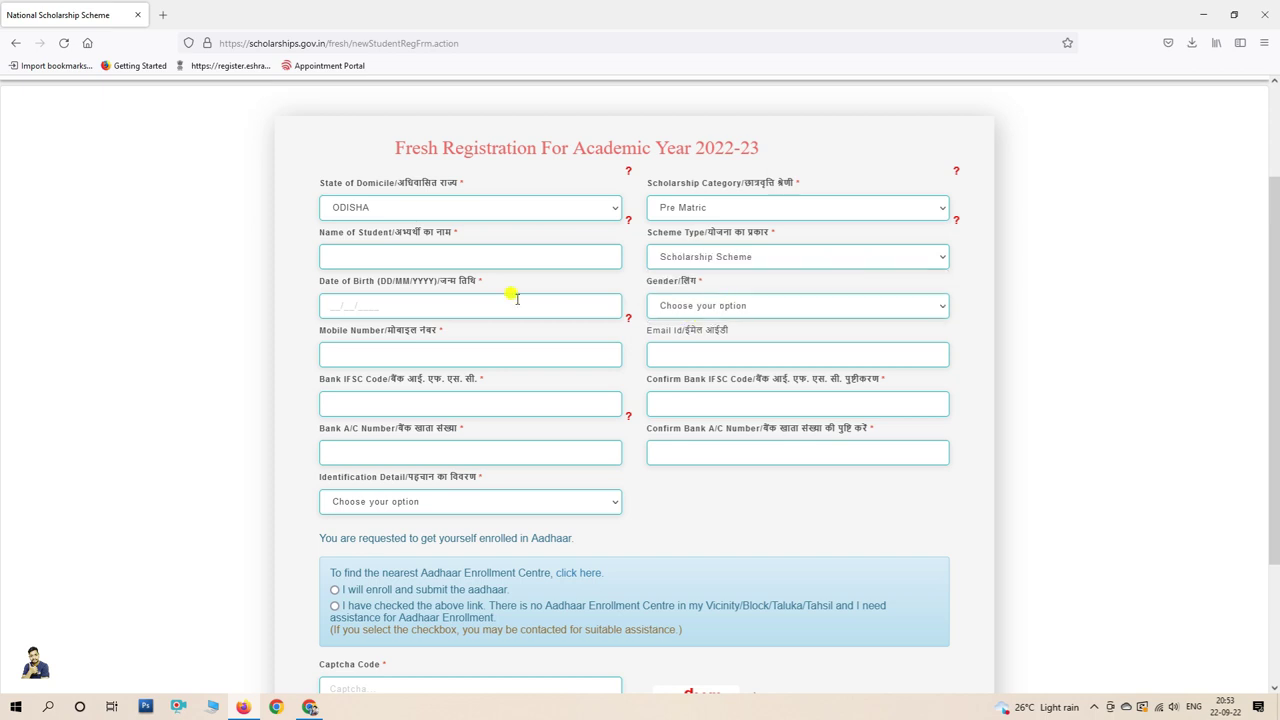
Step: Set the gender to Male in the registration form and dismiss the date of birth alert
left_click(335, 300)
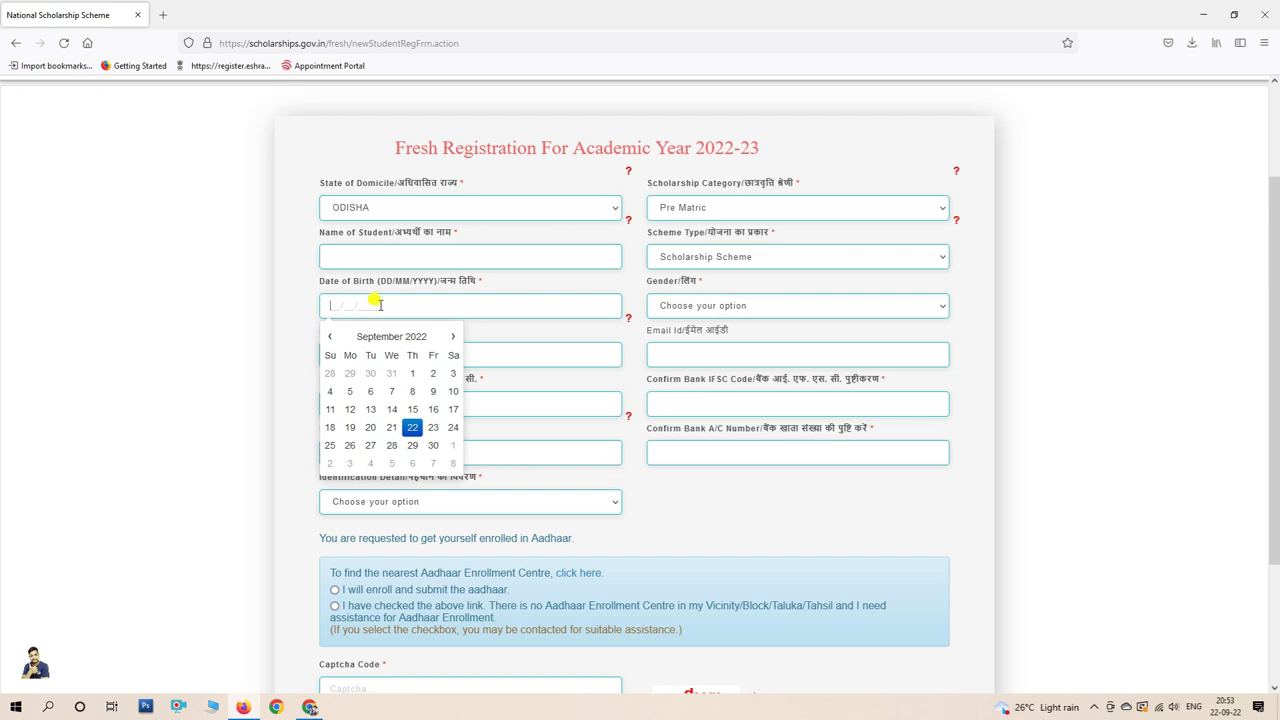
left_click(698, 305)
left_click(682, 360)
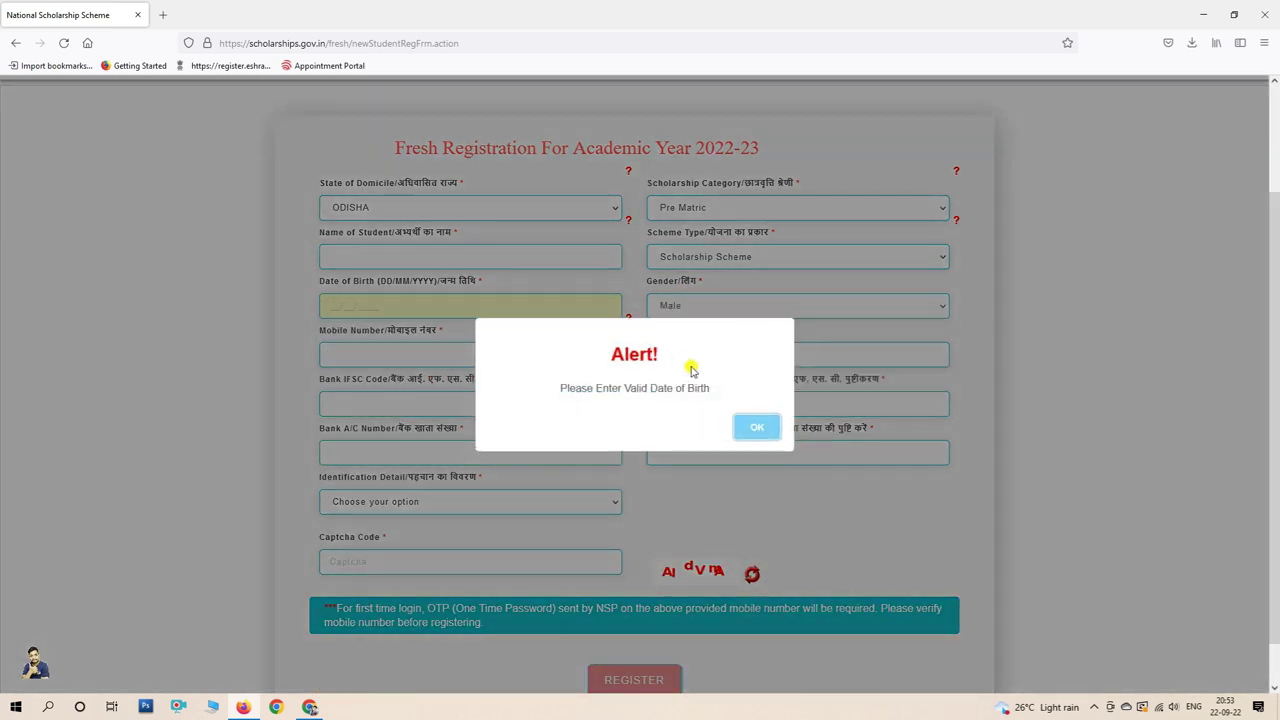
left_click(757, 430)
left_click(354, 352)
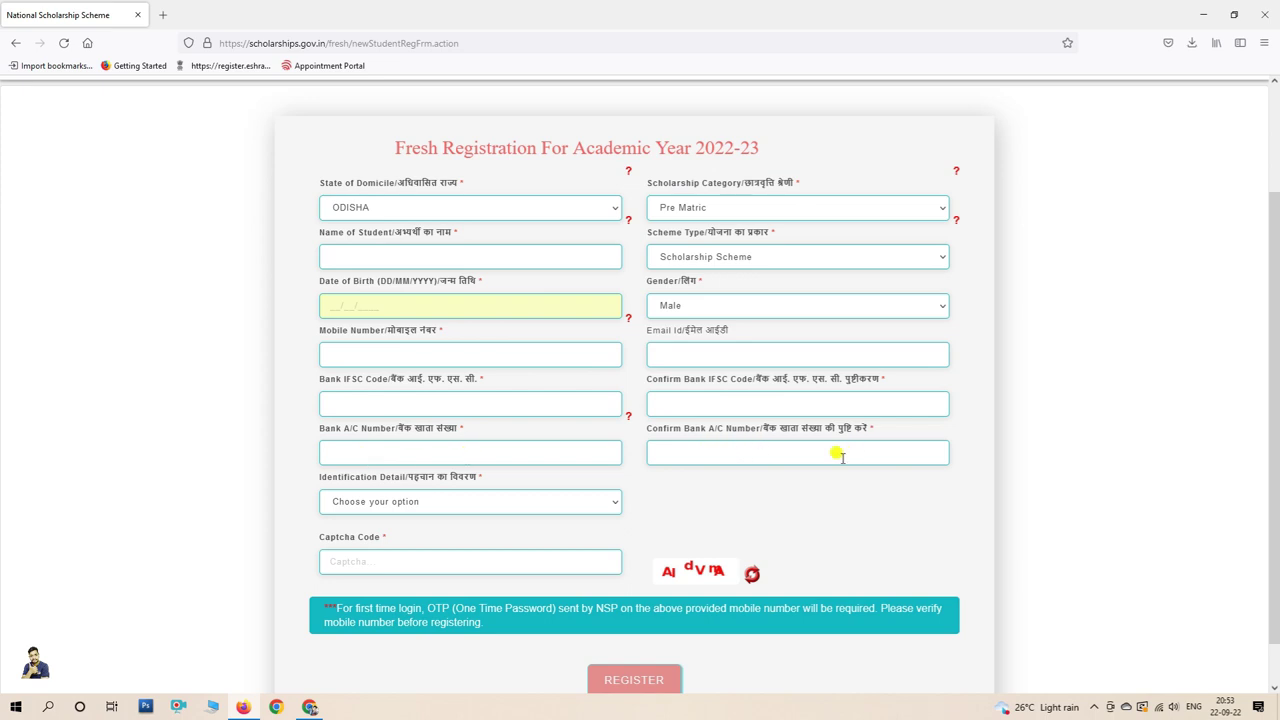
Step: Choose the identification detail and submit the fresh student registration form
left_click(415, 505)
left_click(372, 541)
key("Return")
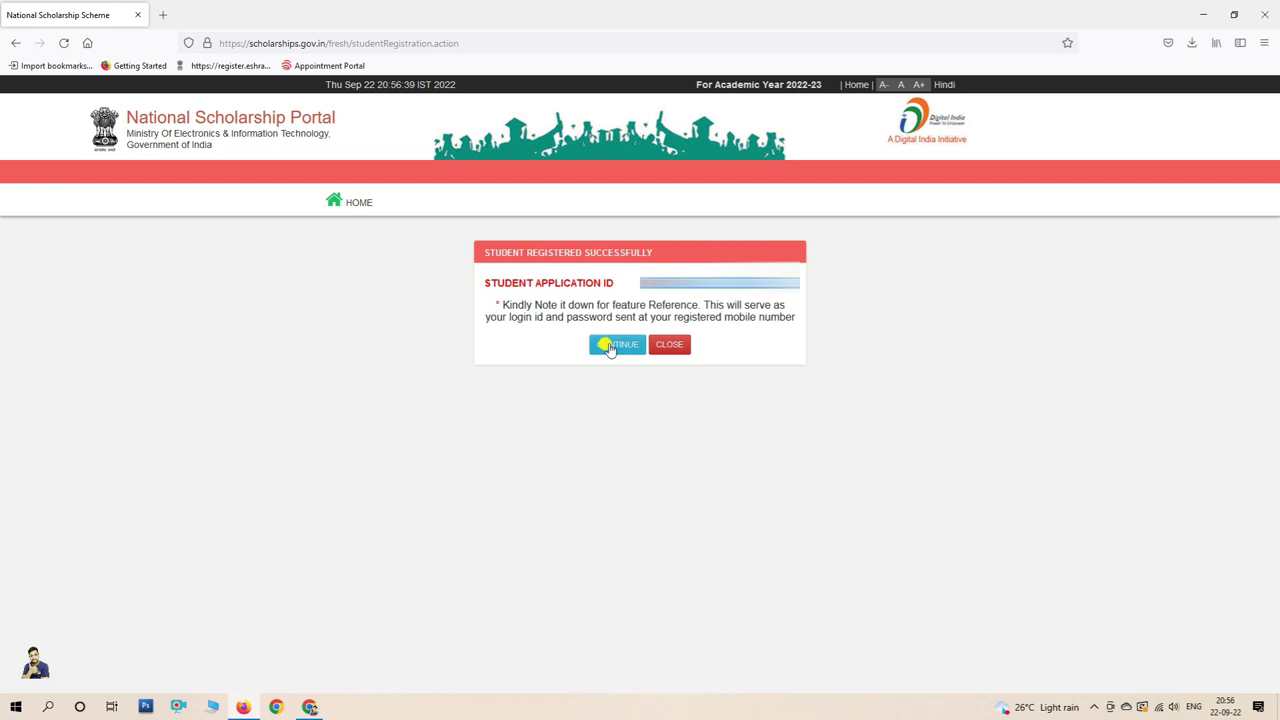
Step: Log in to the fresh application with the application ID and password, and enter the one-time password sent by SMS
left_click(612, 346)
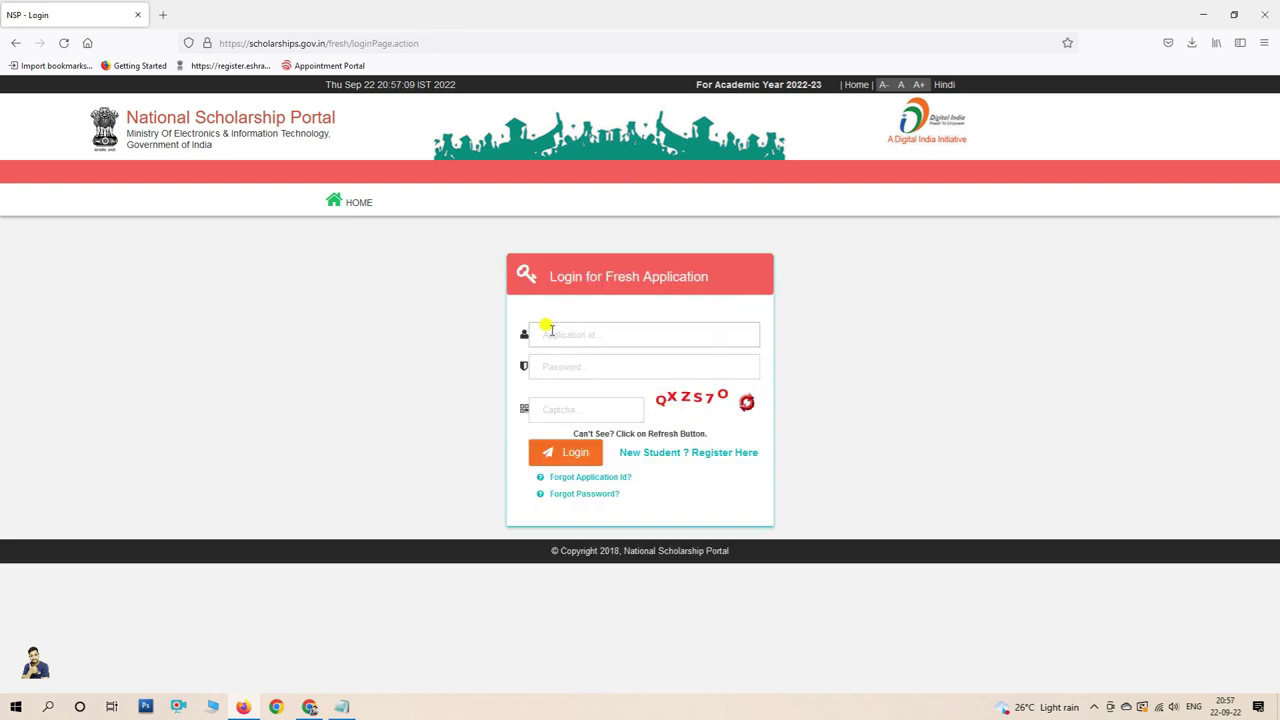
left_click(555, 457)
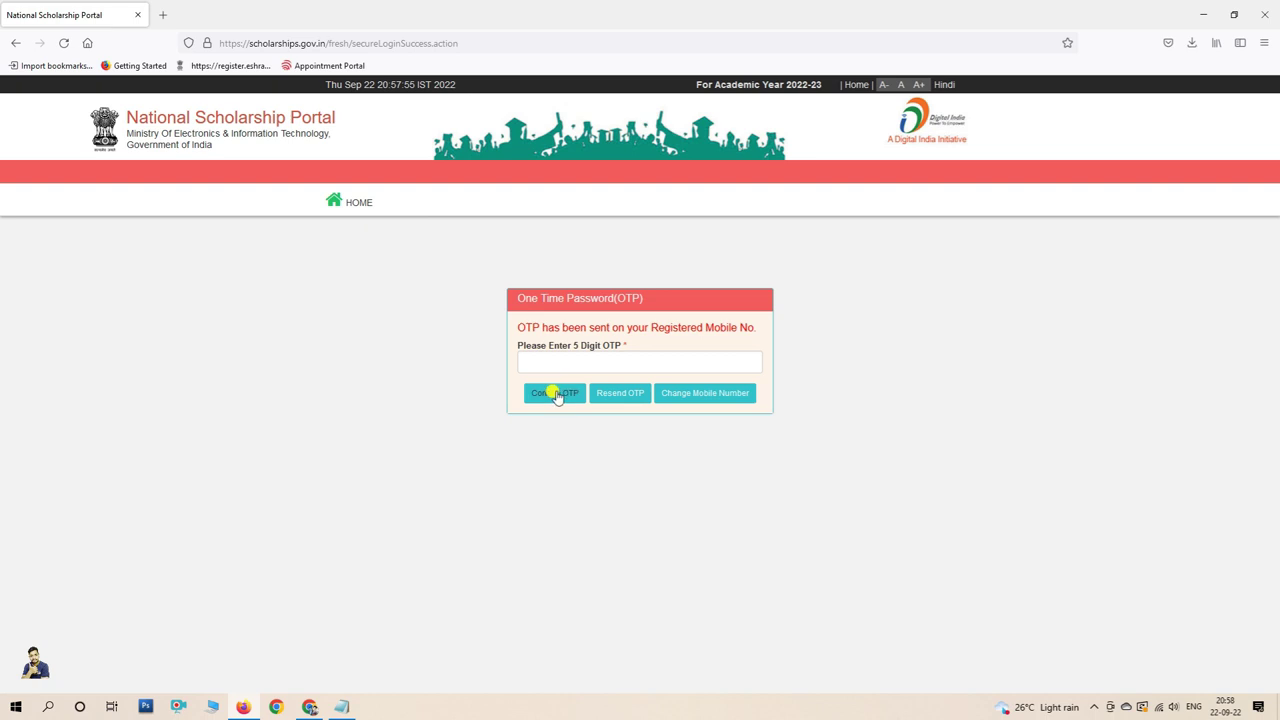
left_click(552, 357)
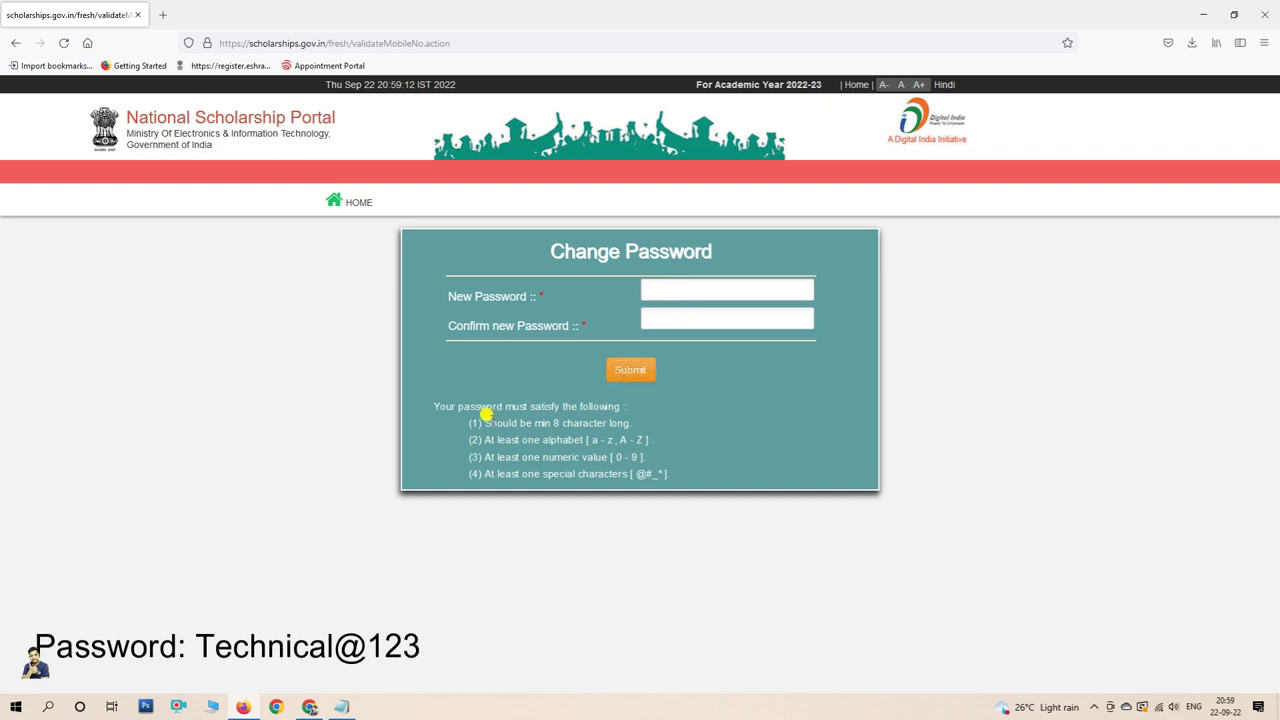
Step: Set a new account password that meets the listed requirements and open the application form
left_click_drag(484, 420, 656, 488)
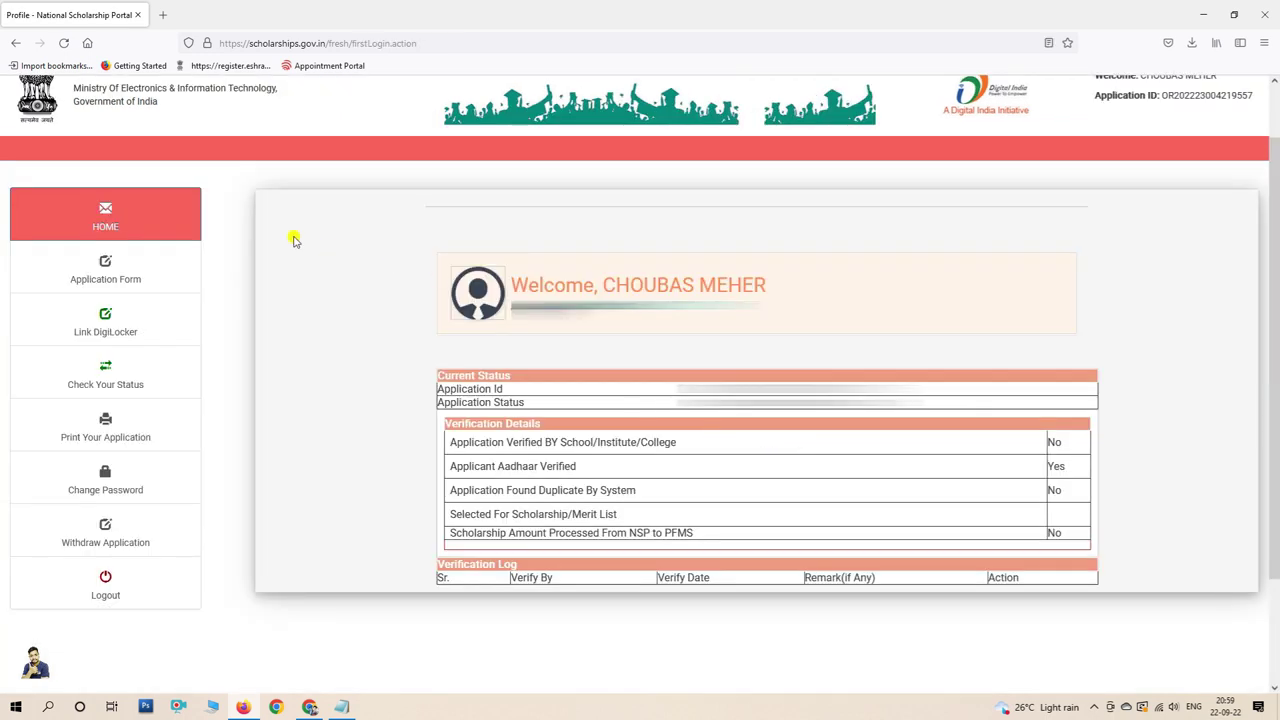
left_click(114, 272)
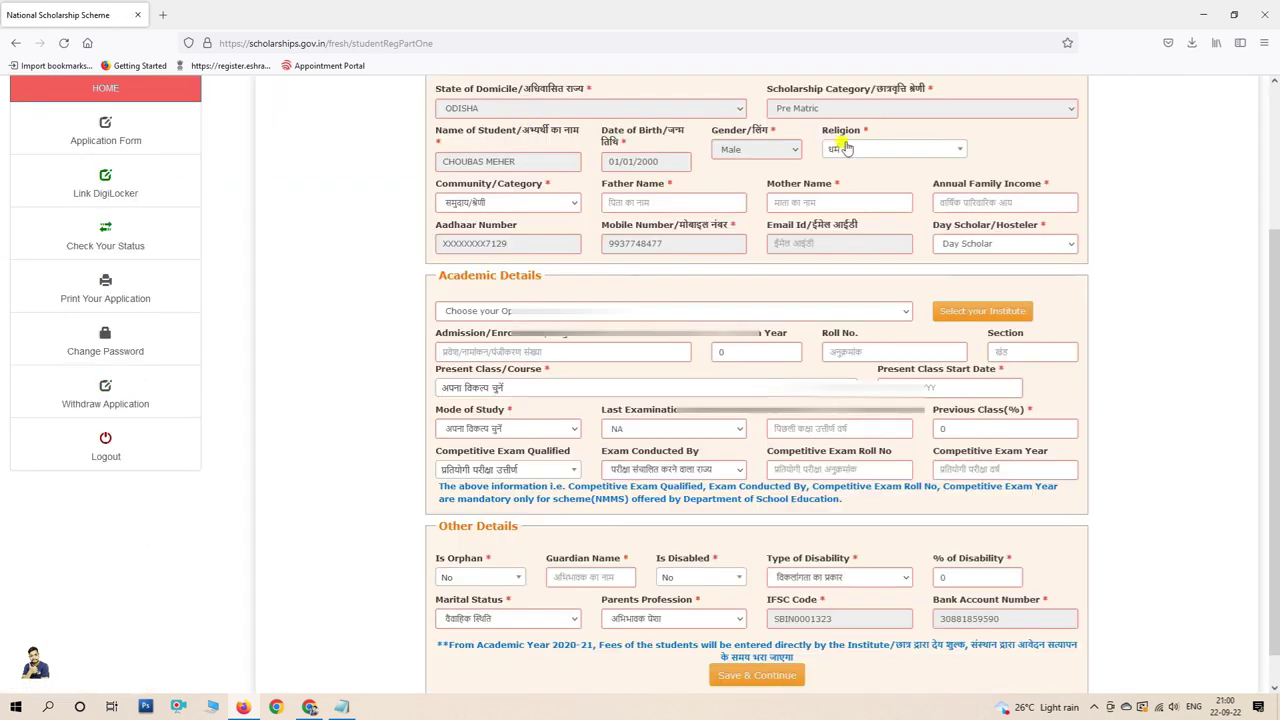
Step: Set the religion to Hindu, the community category to OBC and the residence type to Day Scholar
left_click(920, 150)
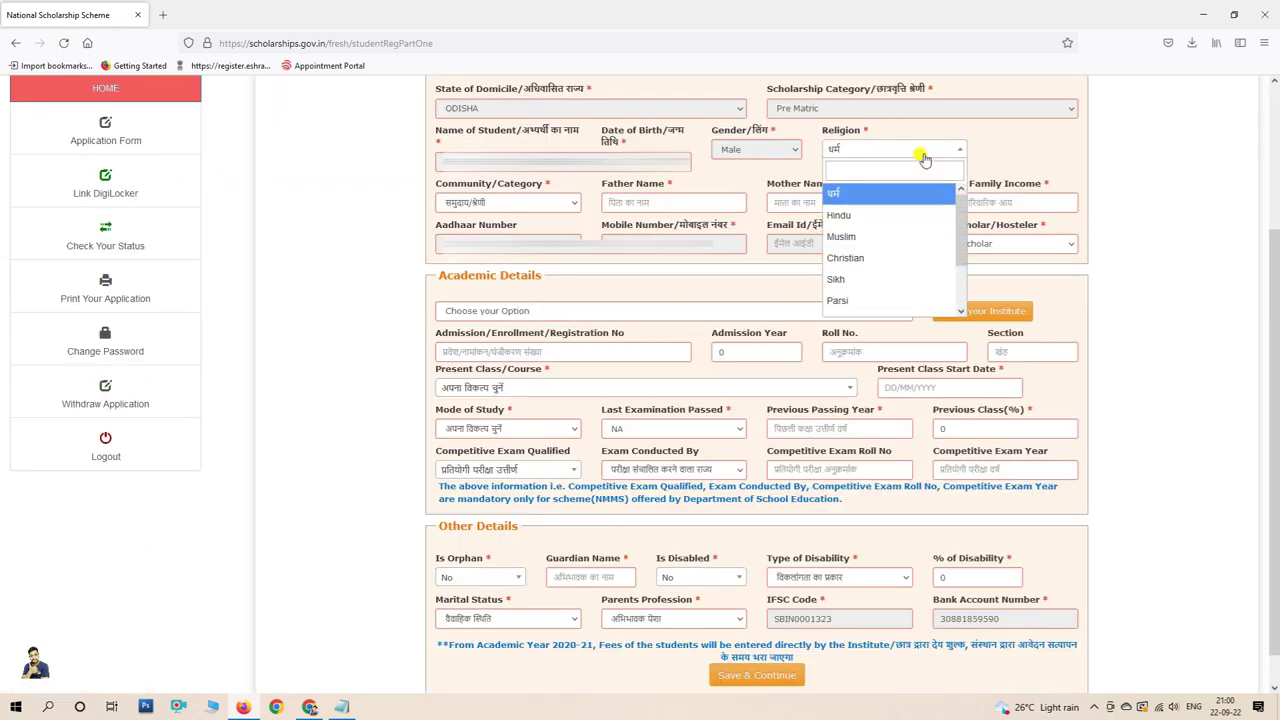
left_click(860, 215)
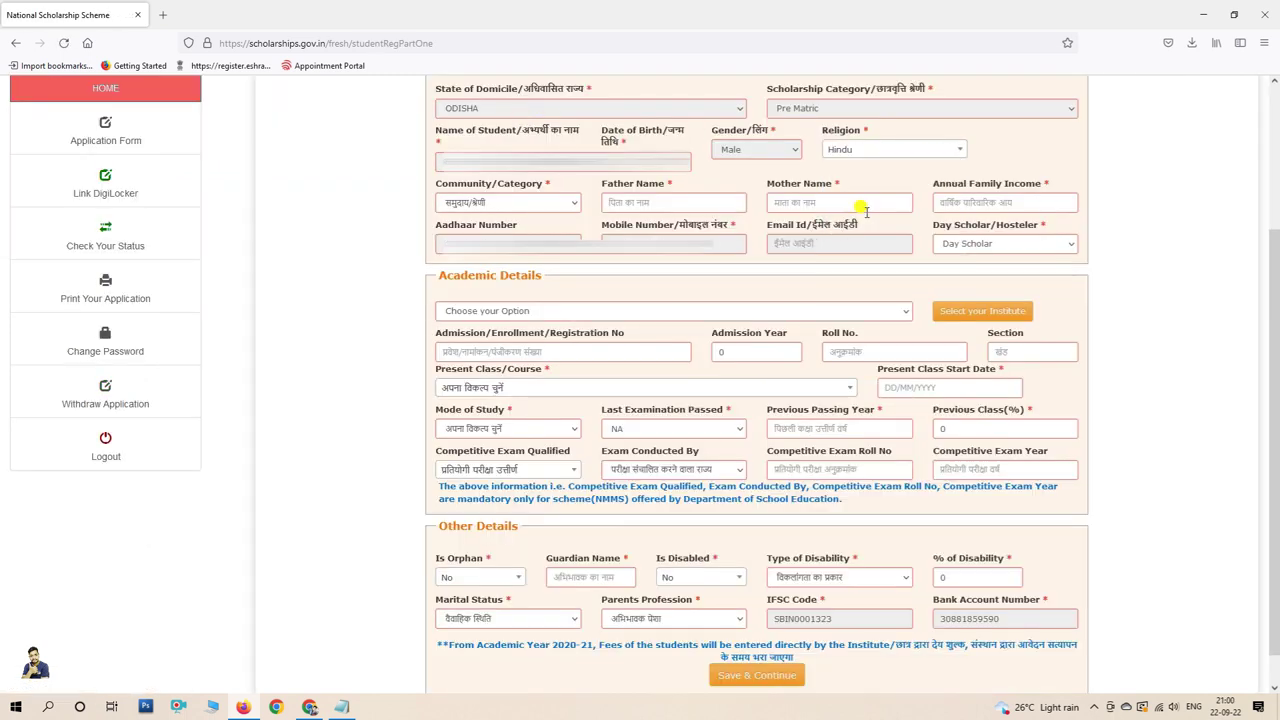
left_click(507, 207)
left_click(485, 265)
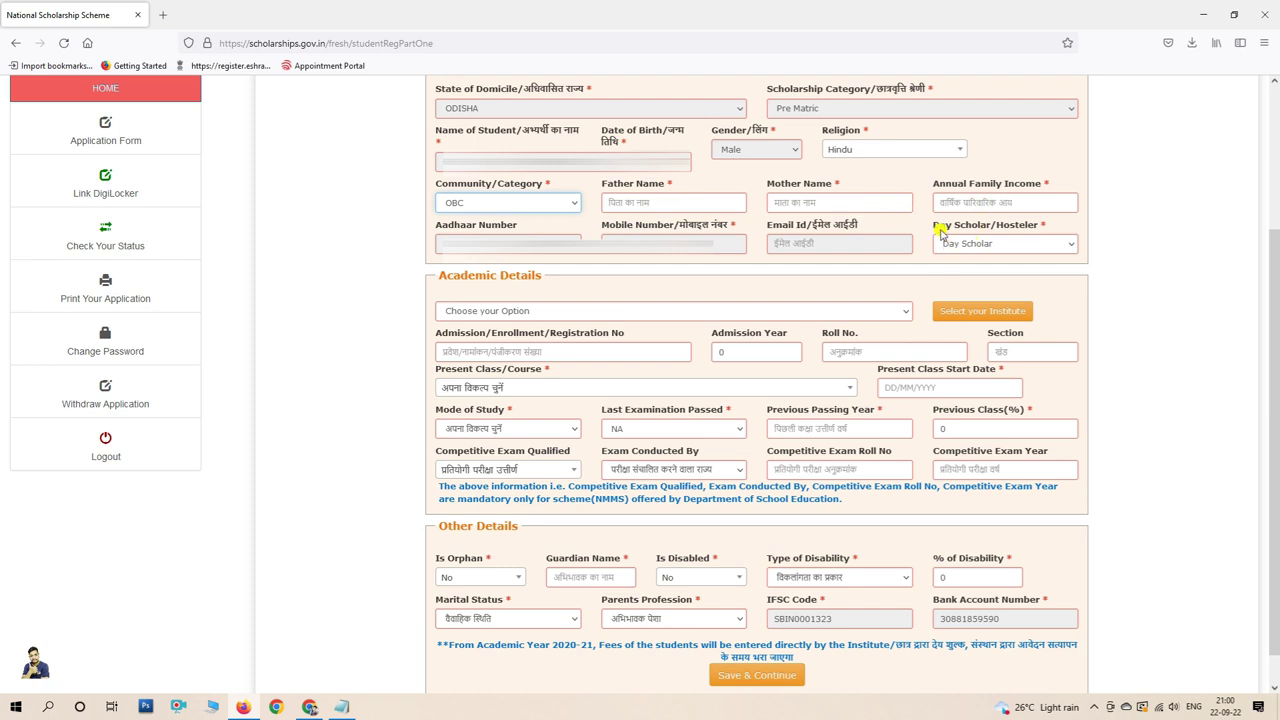
left_click(1010, 248)
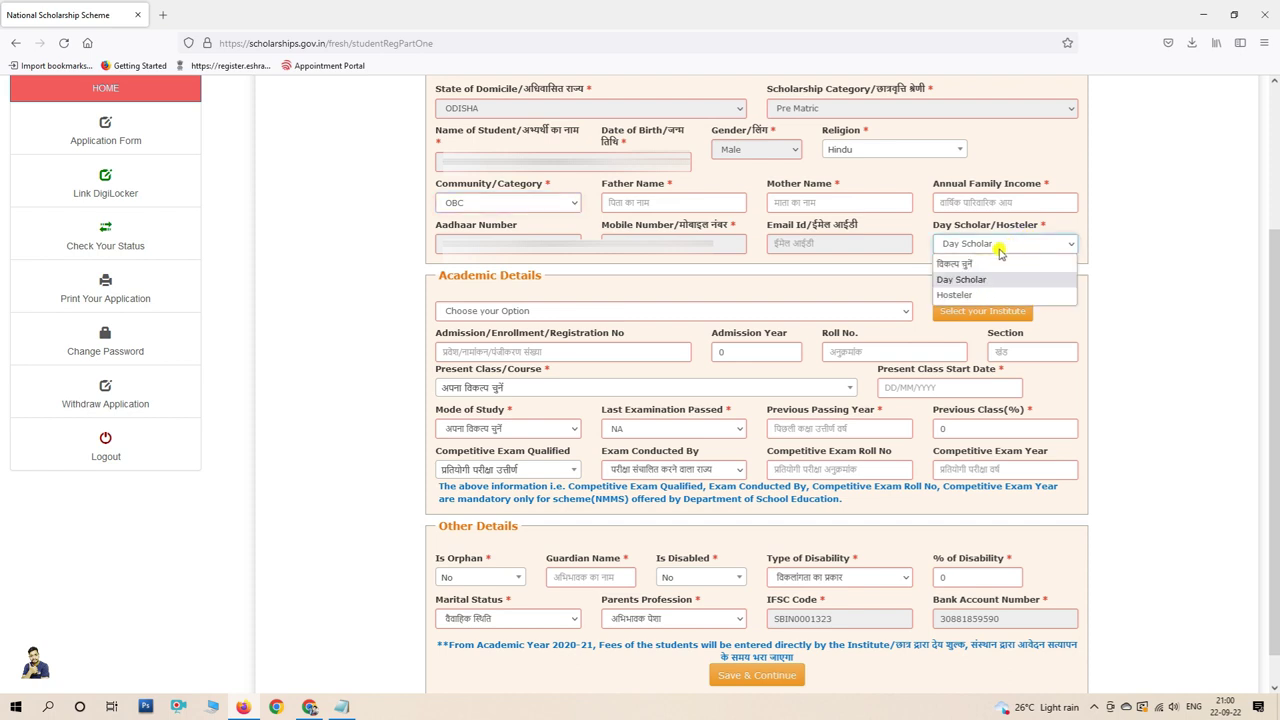
left_click(965, 281)
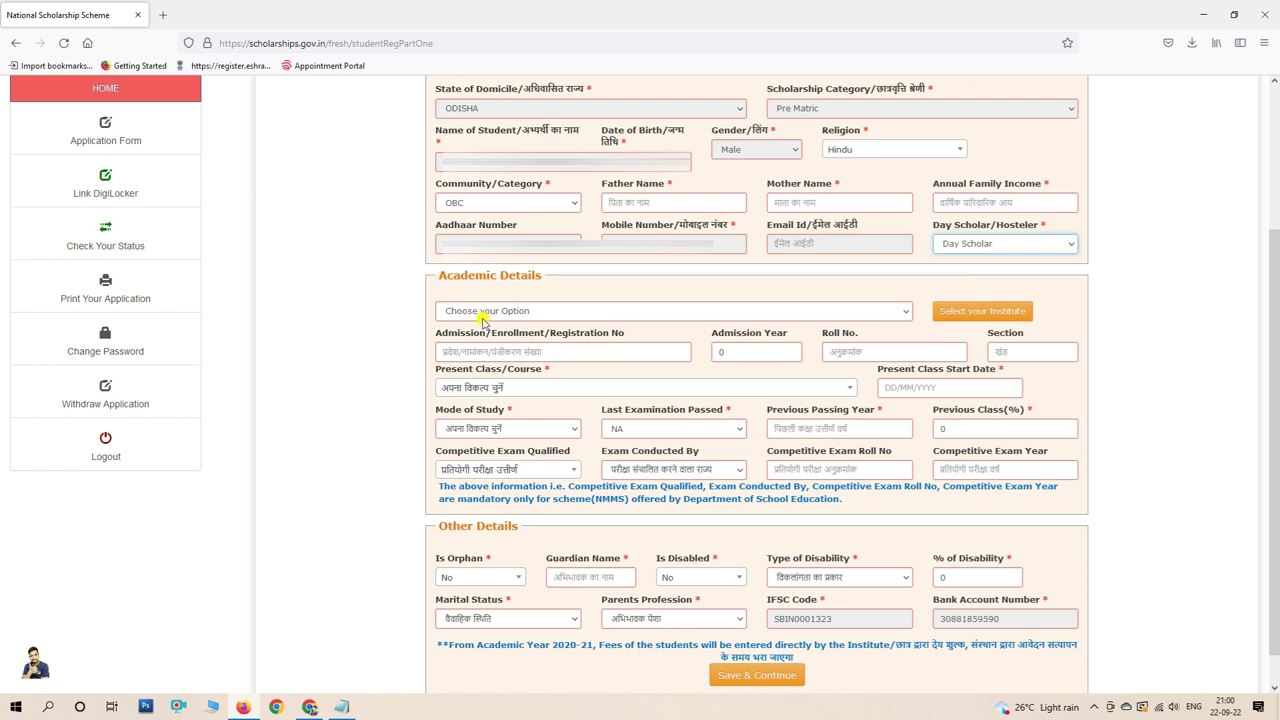
Step: Start the institute selection and get the institution list for the state ODISHA and the district KHORDHA
left_click(575, 316)
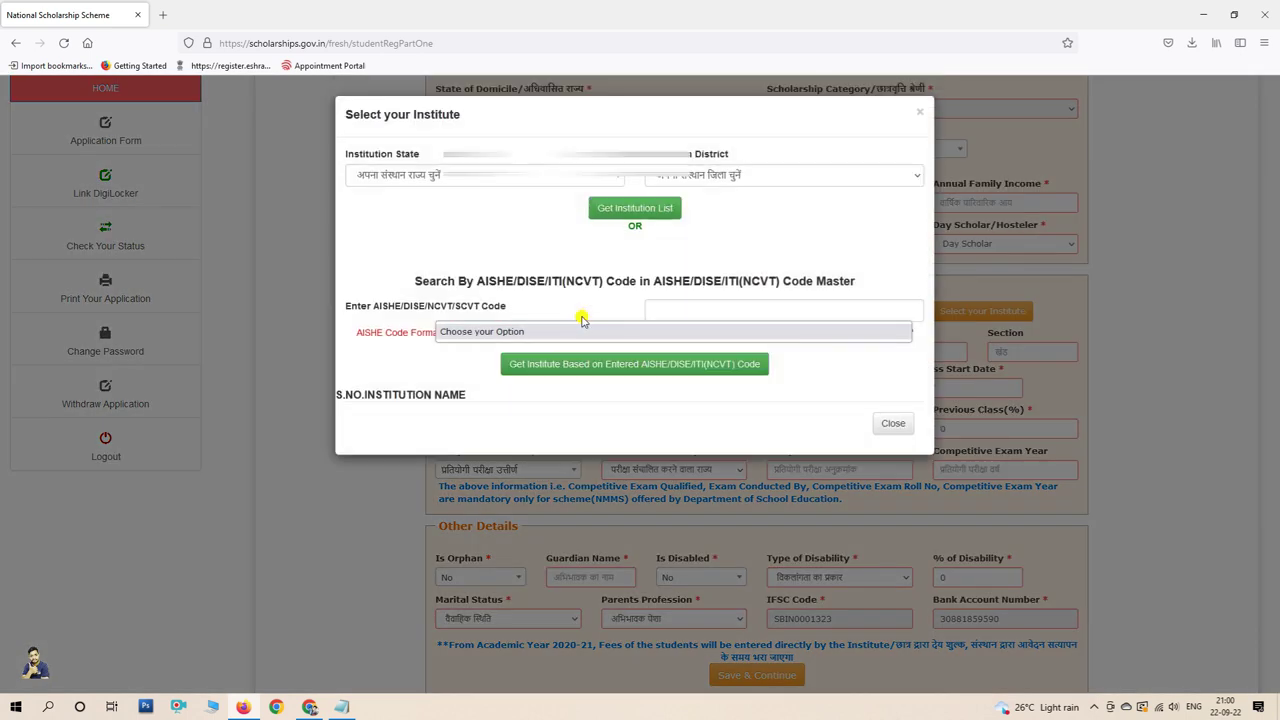
left_click(460, 176)
scroll(420, 360, "down", 5)
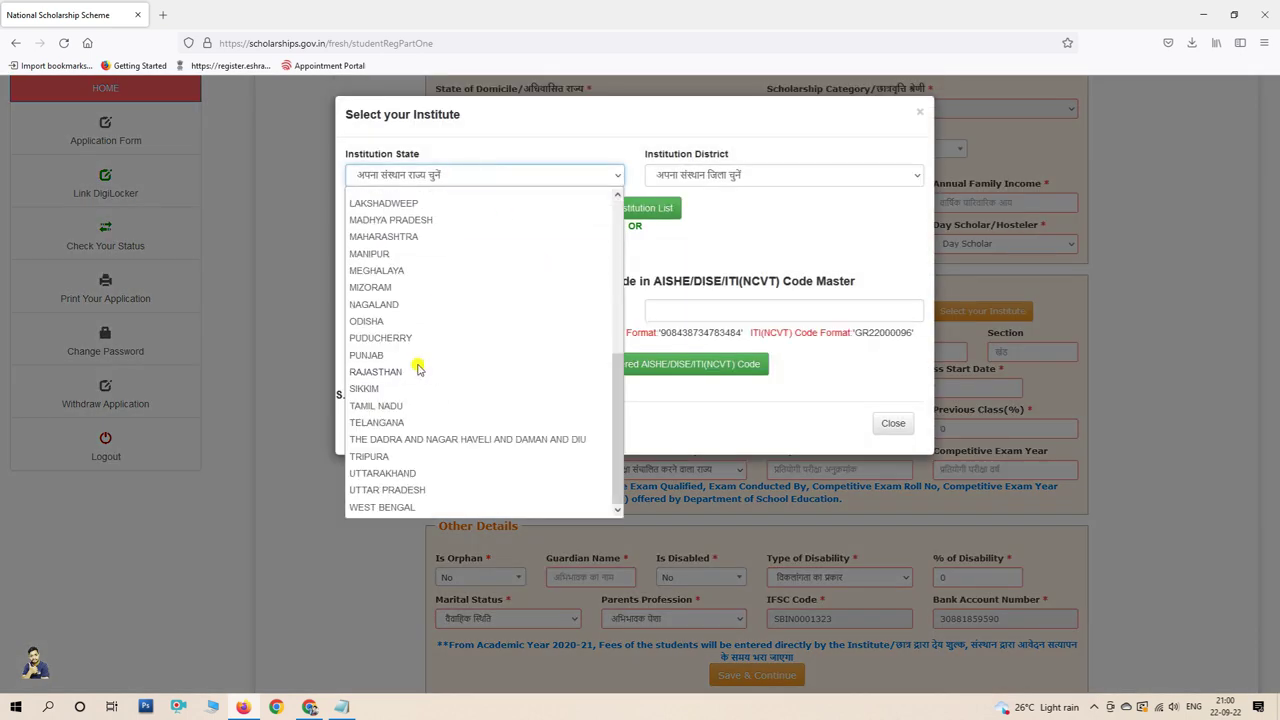
left_click(394, 320)
left_click(745, 177)
scroll(706, 331, "down", 4)
left_click(680, 321)
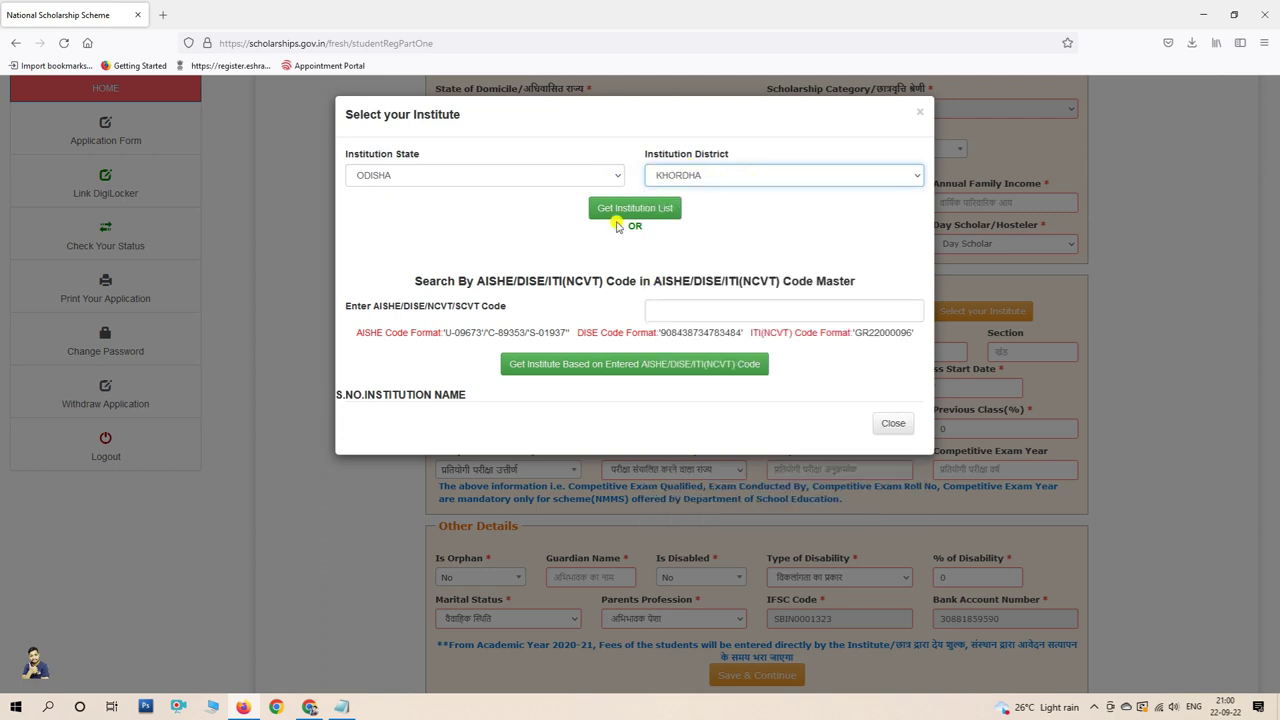
left_click(641, 212)
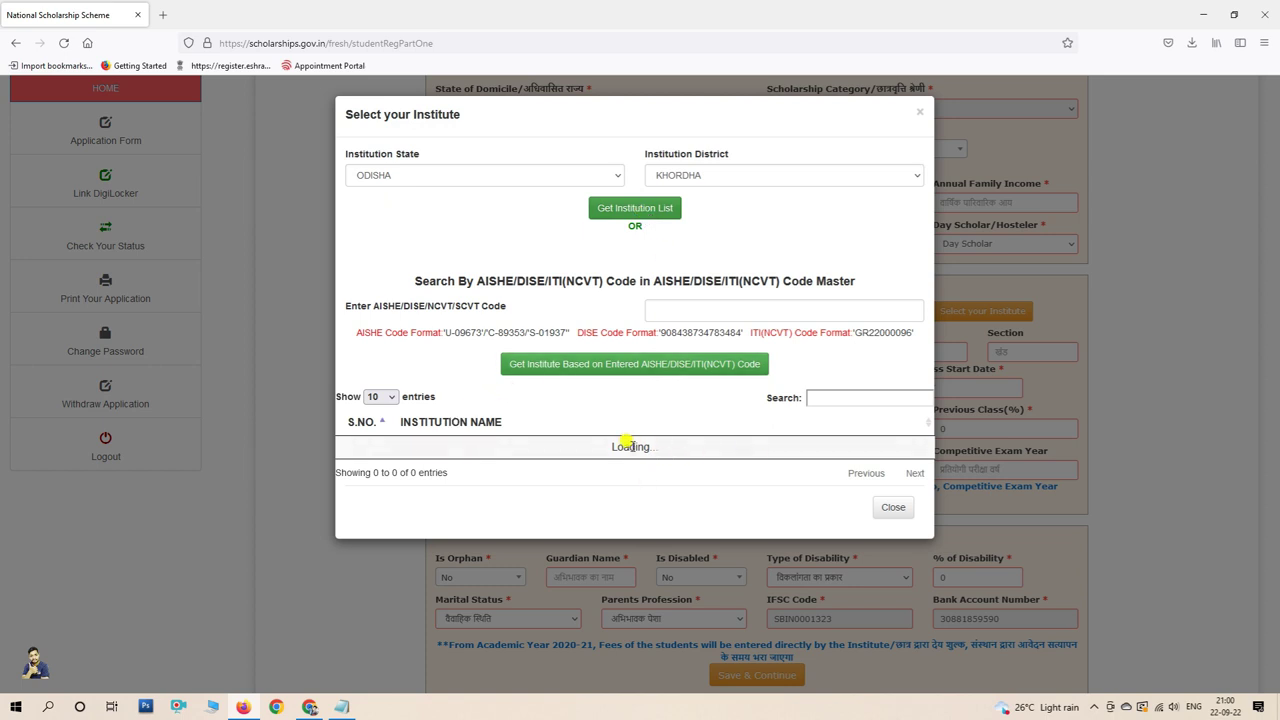
left_click_drag(610, 447, 640, 446)
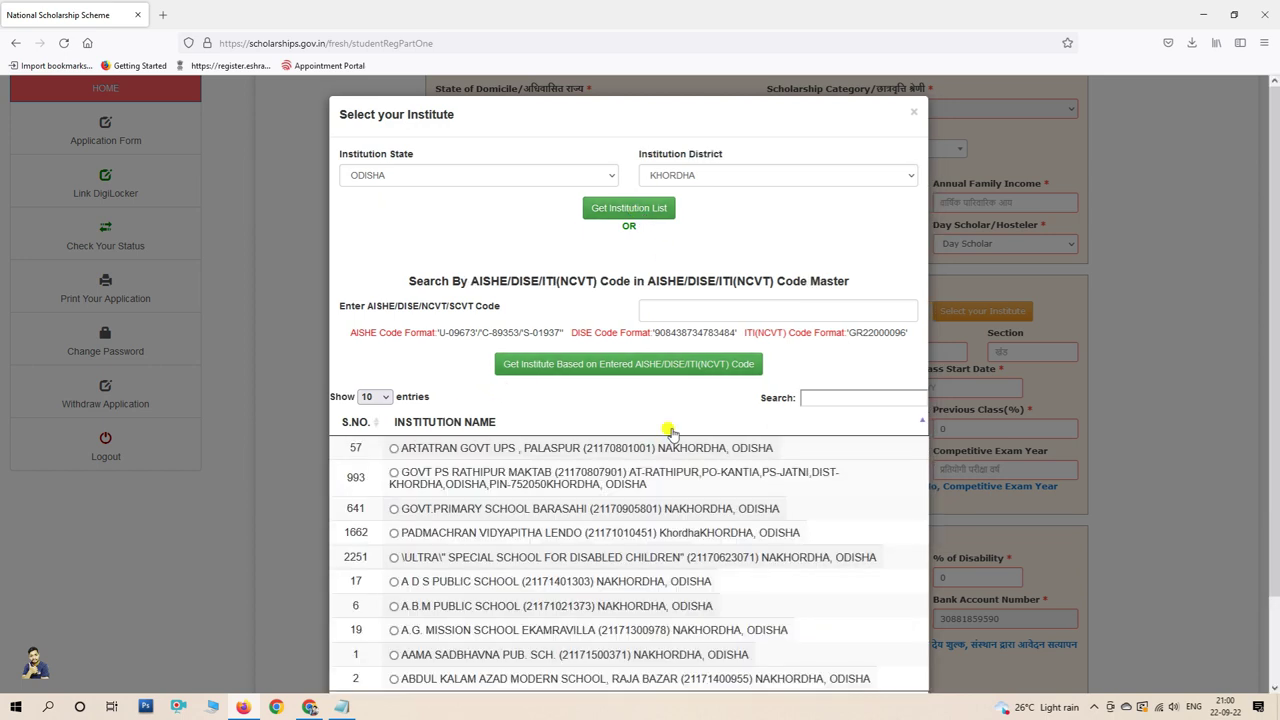
scroll(660, 440, "down", 2)
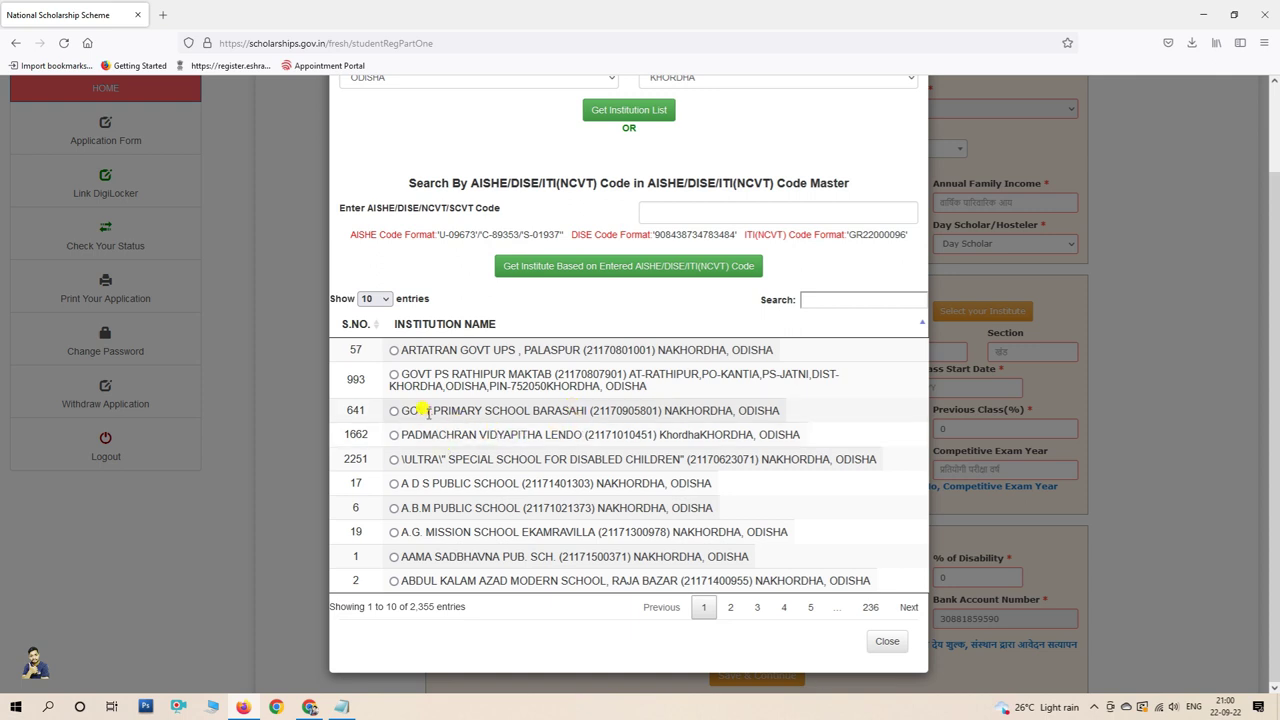
Step: Choose GOVT.PRIMARY SCHOOL BARASAHI as the institute and check the options offered for the present class
left_click(394, 411)
left_click(741, 216)
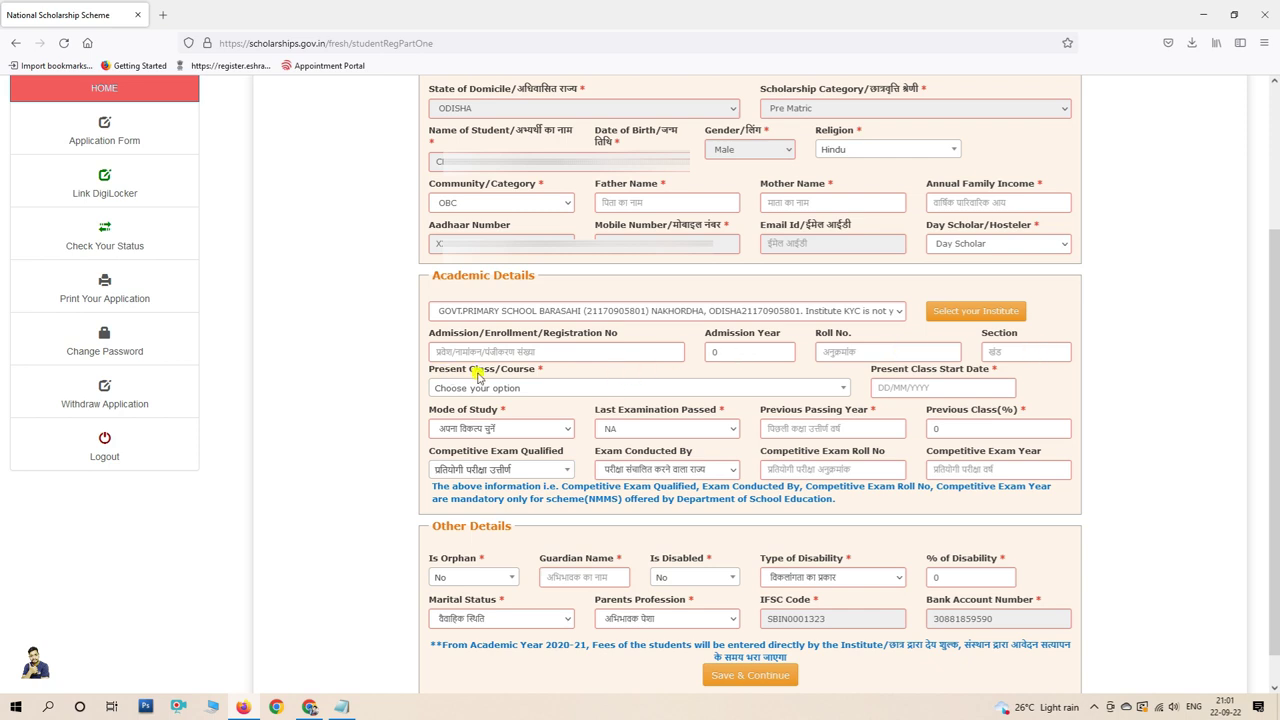
left_click(612, 388)
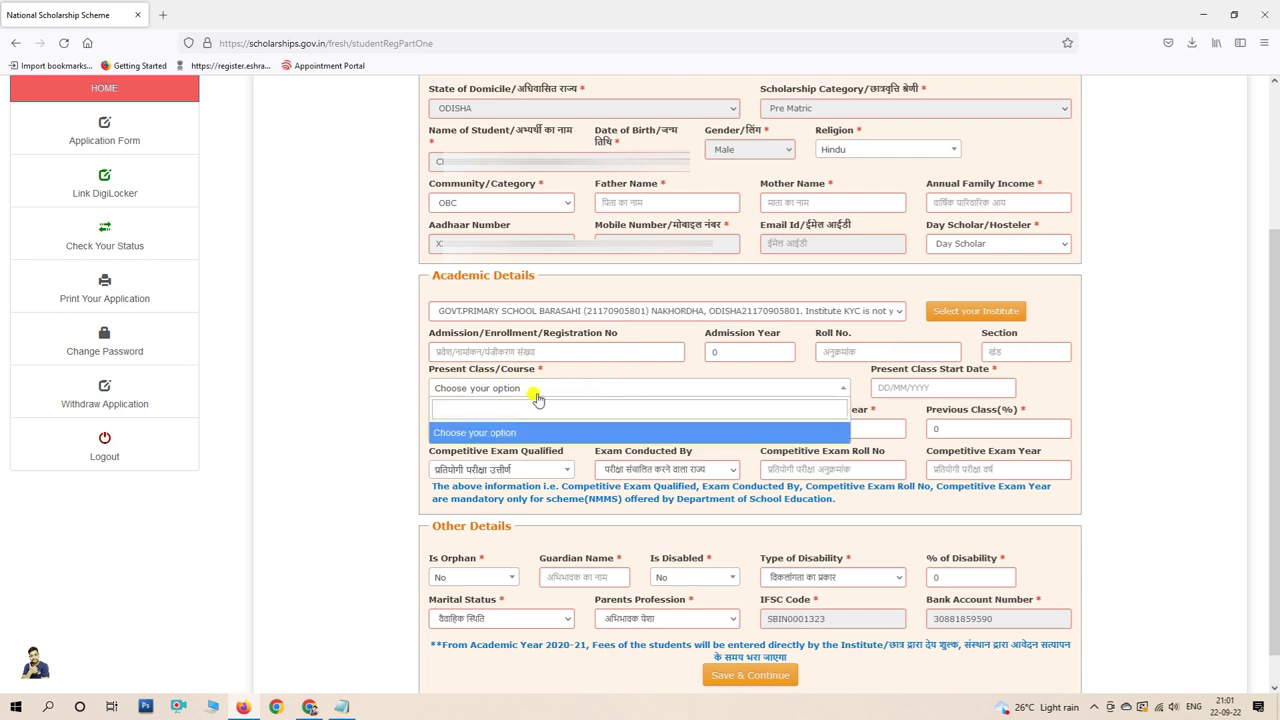
left_click(860, 378)
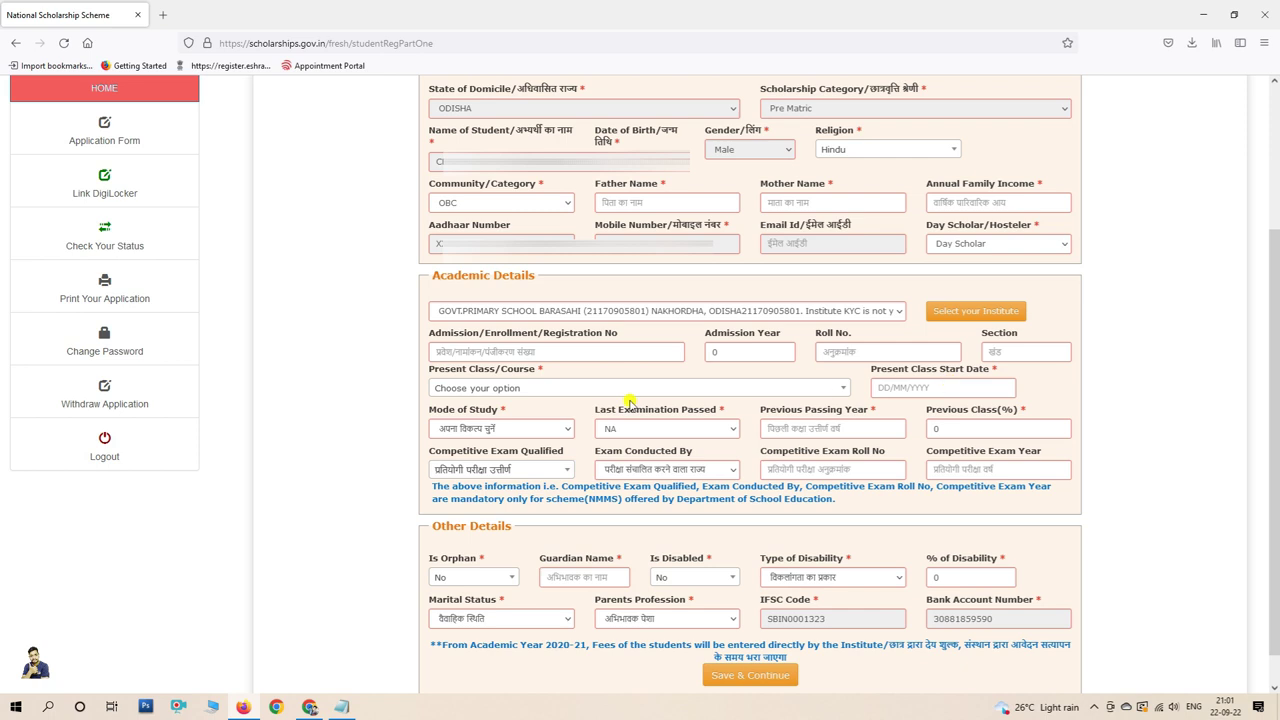
Step: In the academic details, set the mode of study to Correspondence/Distance and the last examination passed to XI
left_click(521, 430)
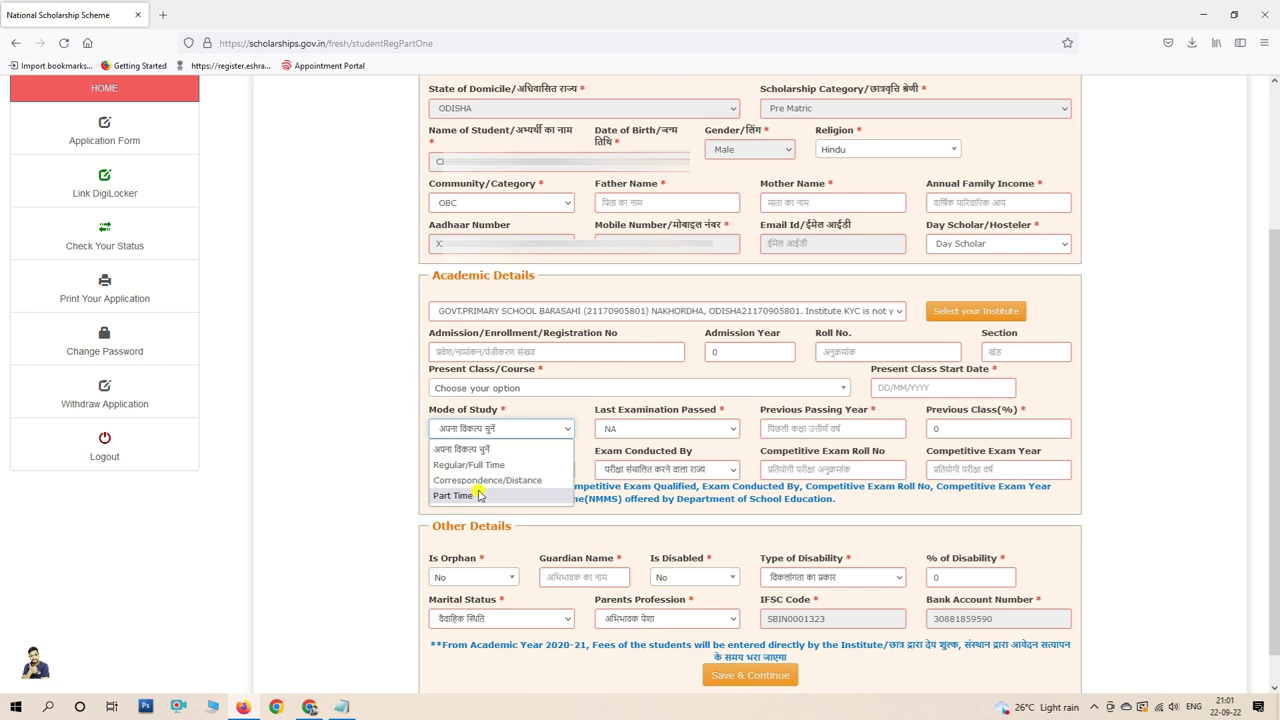
left_click(535, 483)
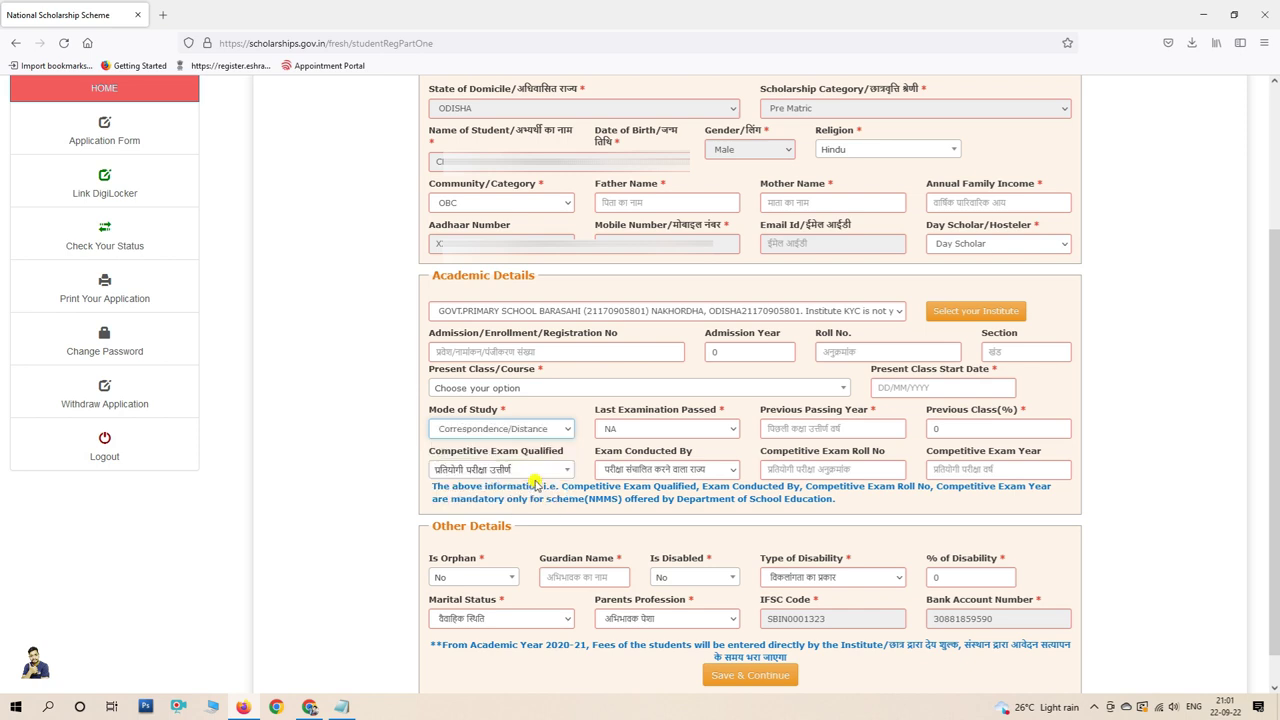
left_click(672, 435)
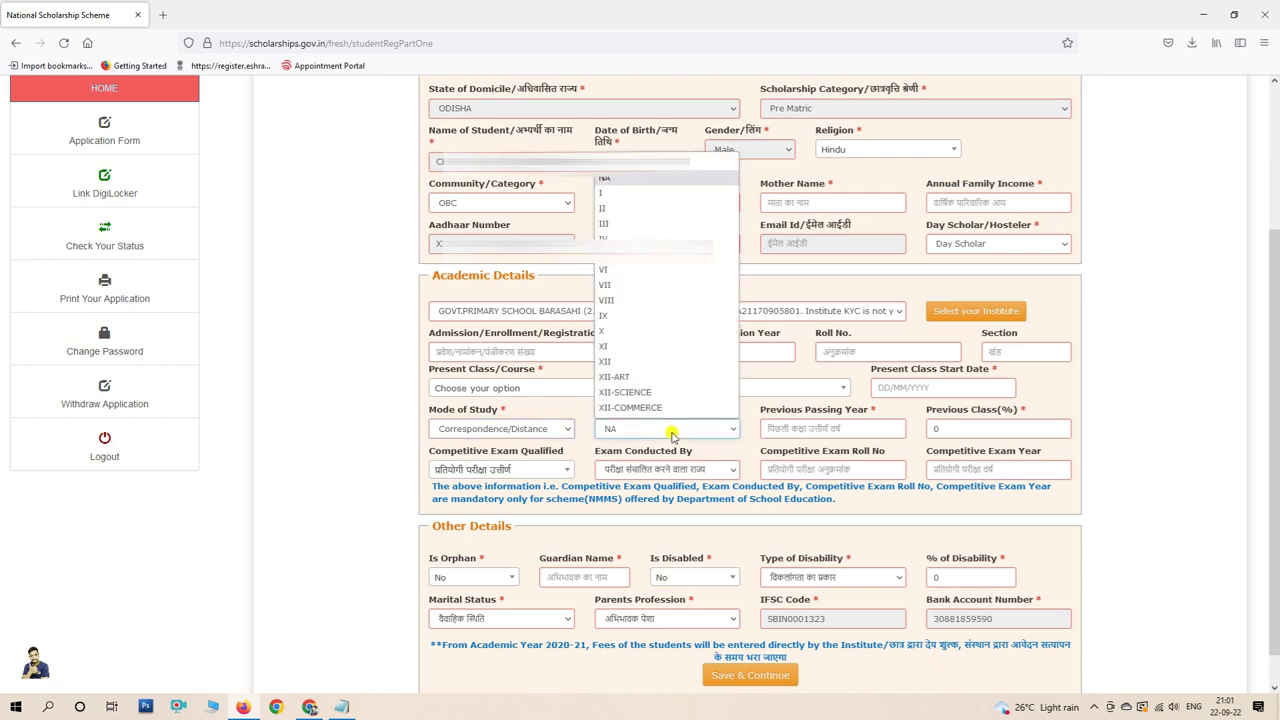
left_click(620, 346)
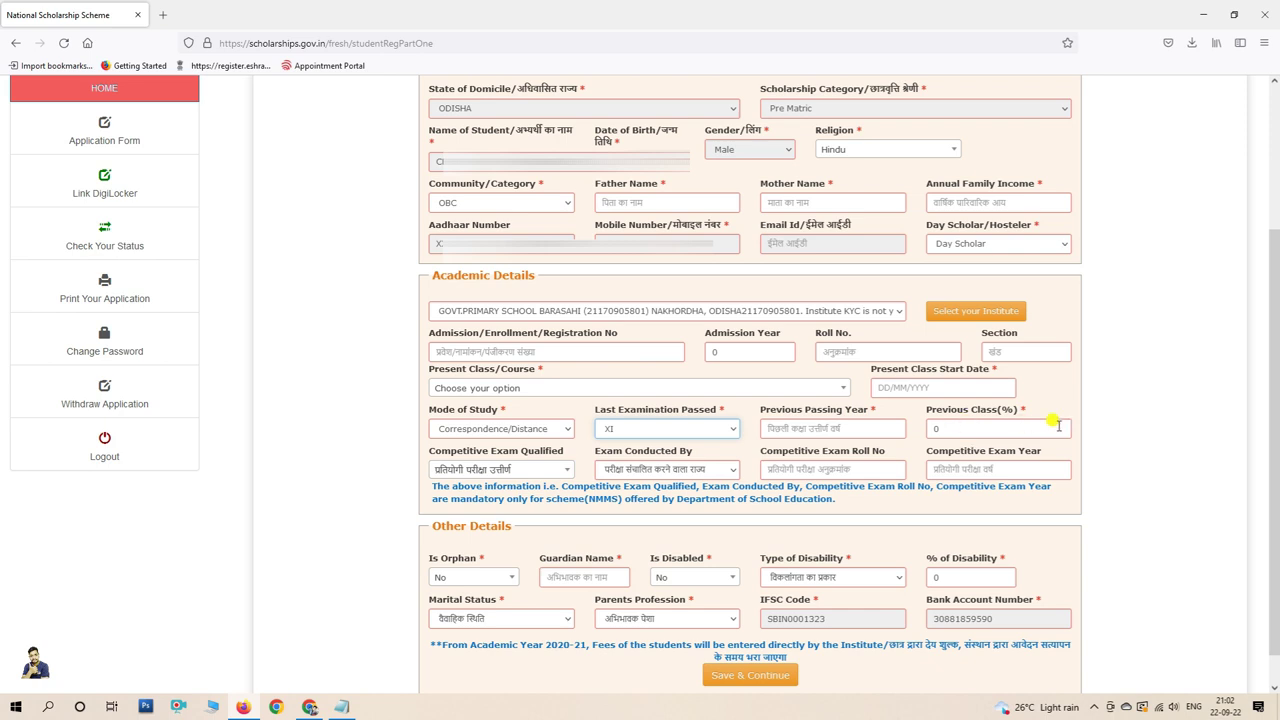
left_click(452, 459)
left_click(470, 469)
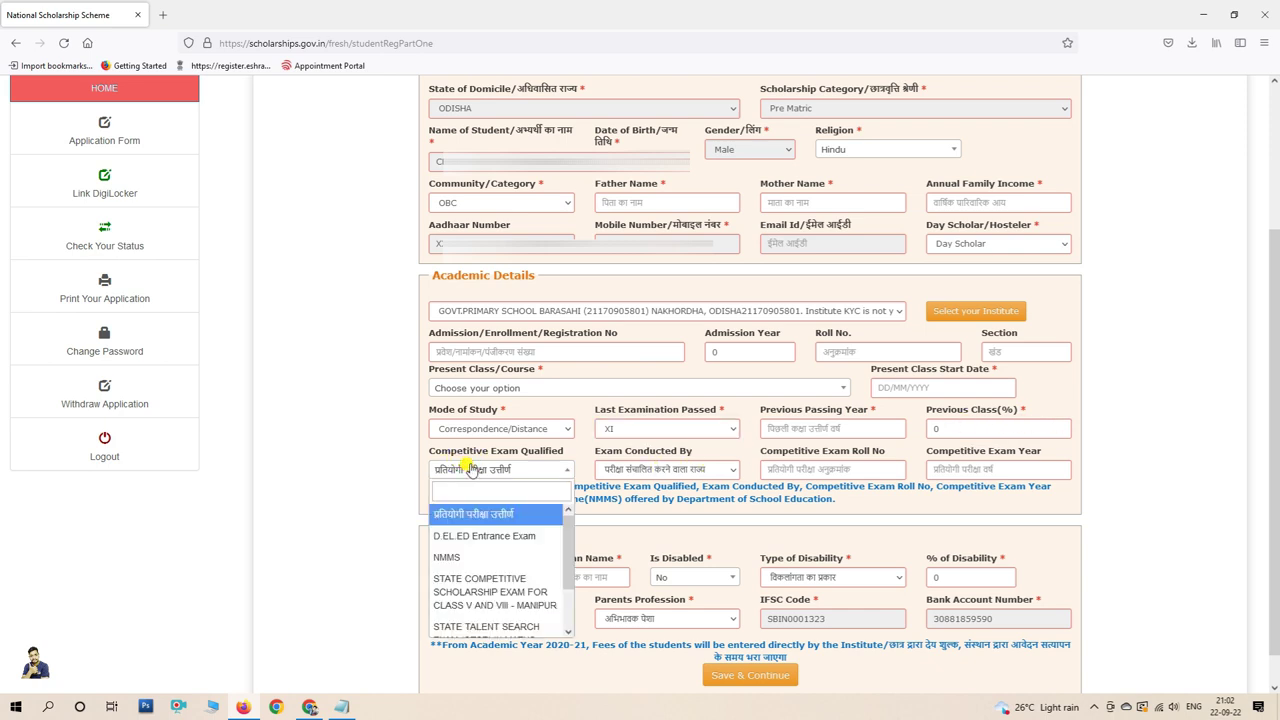
left_click(567, 469)
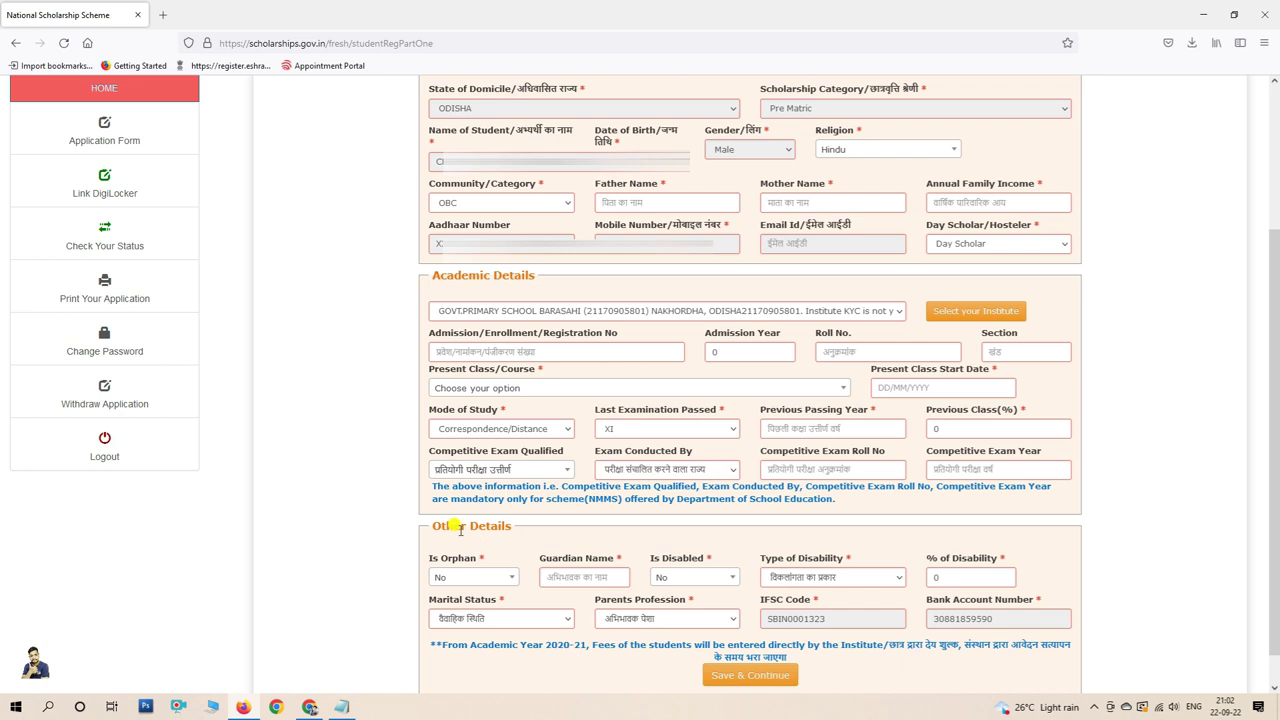
Step: In the other details, answer No for both orphan status and disability
left_click(482, 580)
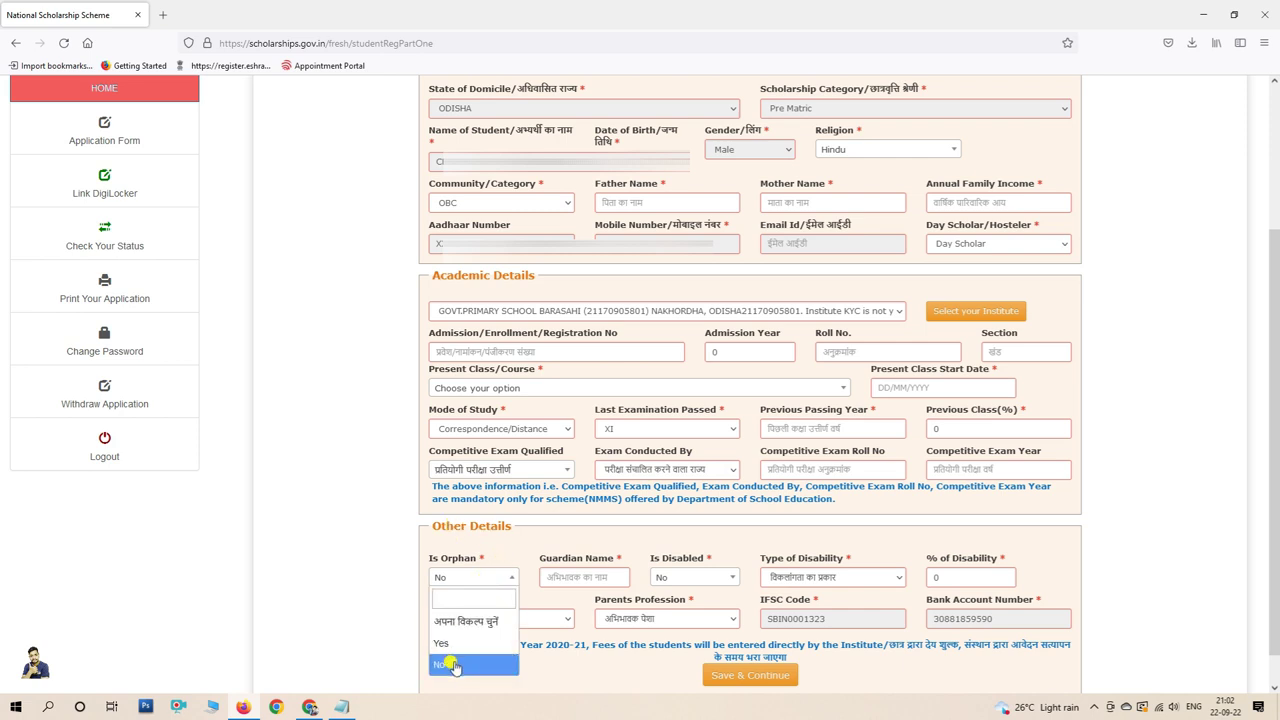
left_click(448, 664)
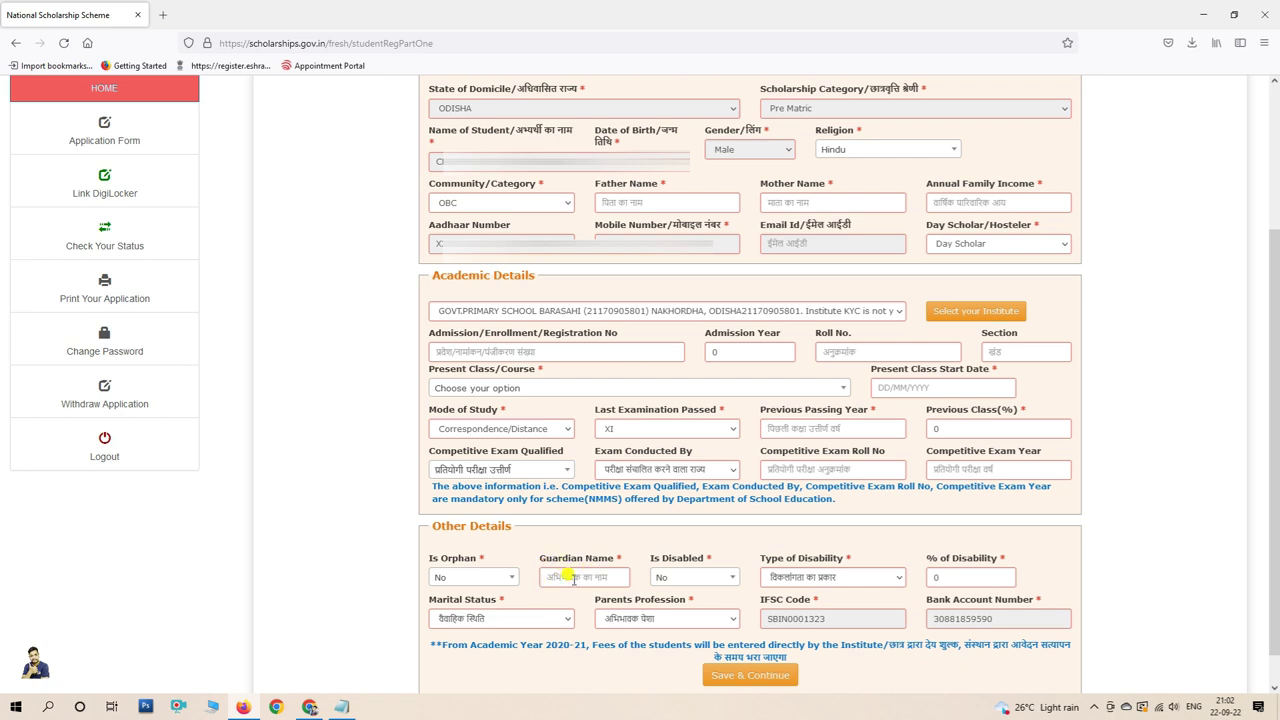
left_click(676, 582)
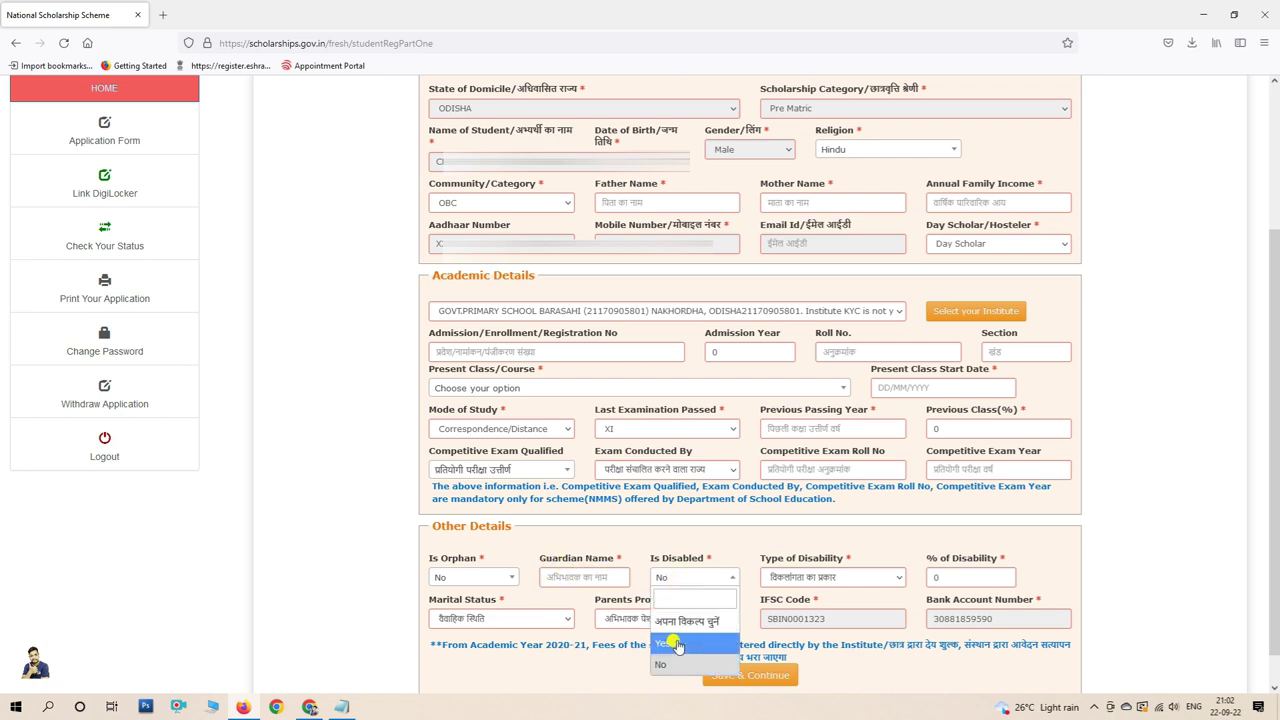
left_click(668, 664)
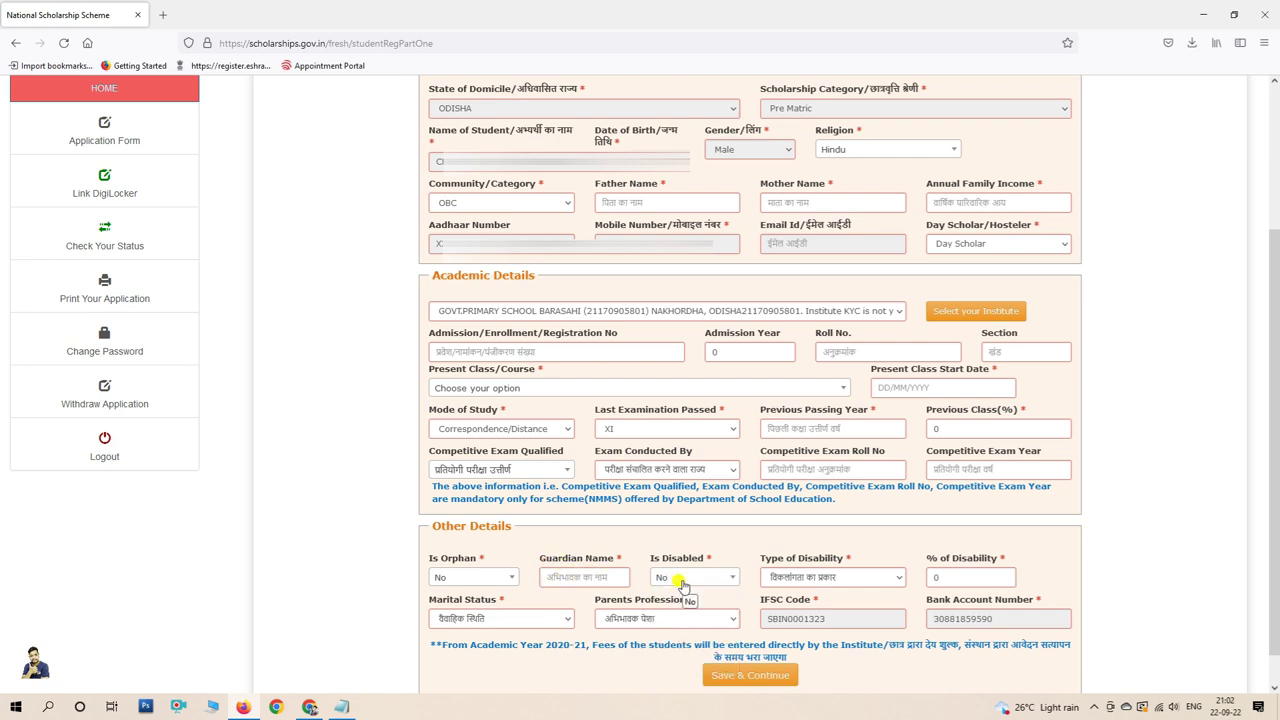
Step: Set the type of disability to Blindness and choose No again for the disability status
left_click(687, 575)
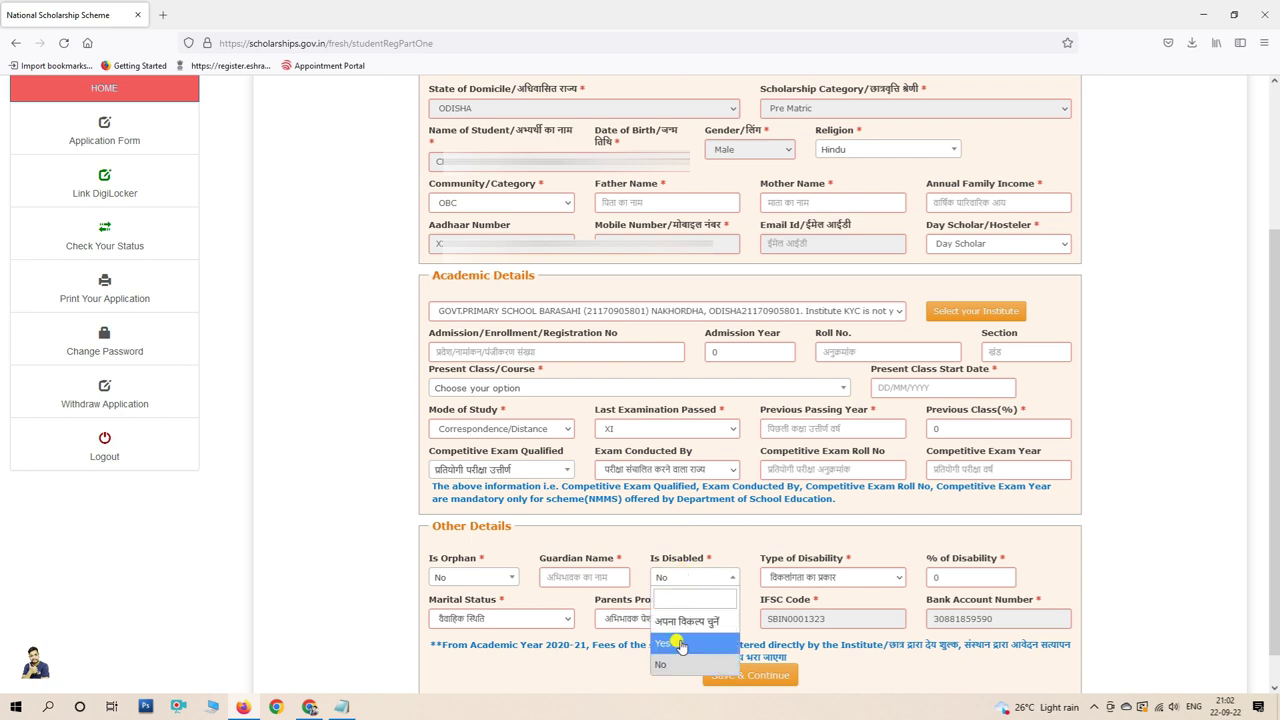
left_click(816, 582)
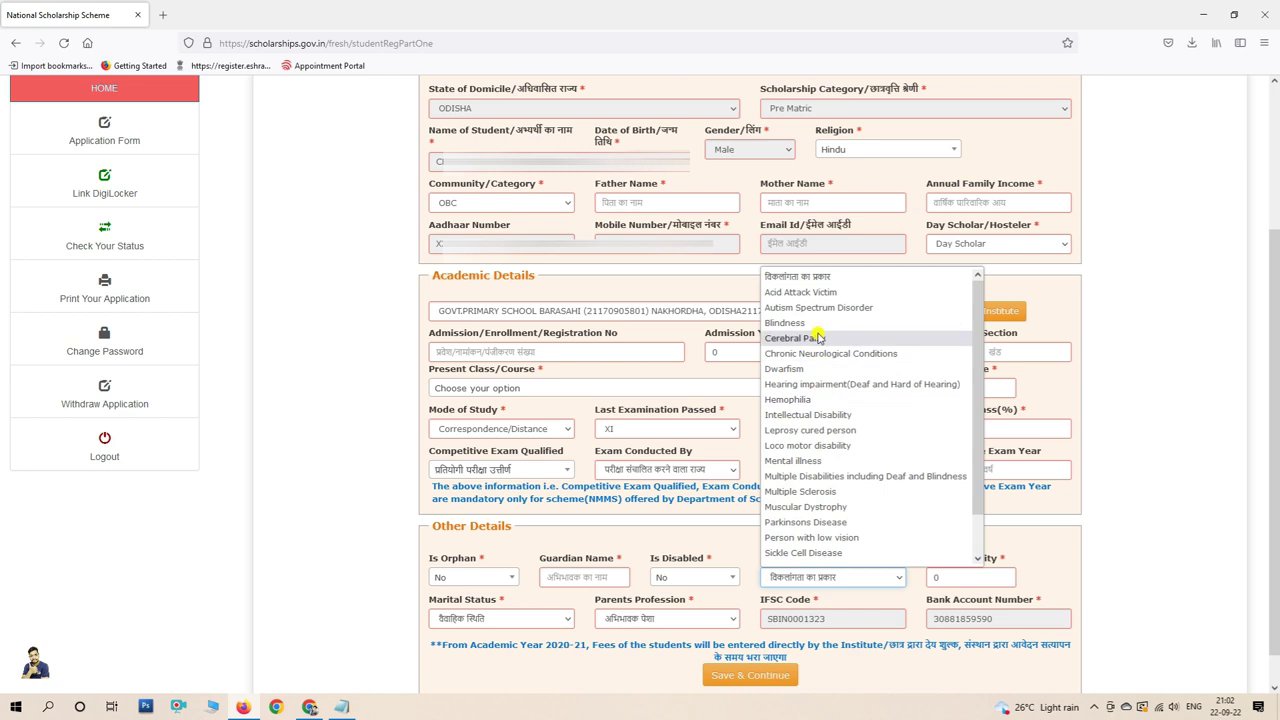
scroll(818, 440, "down", 1)
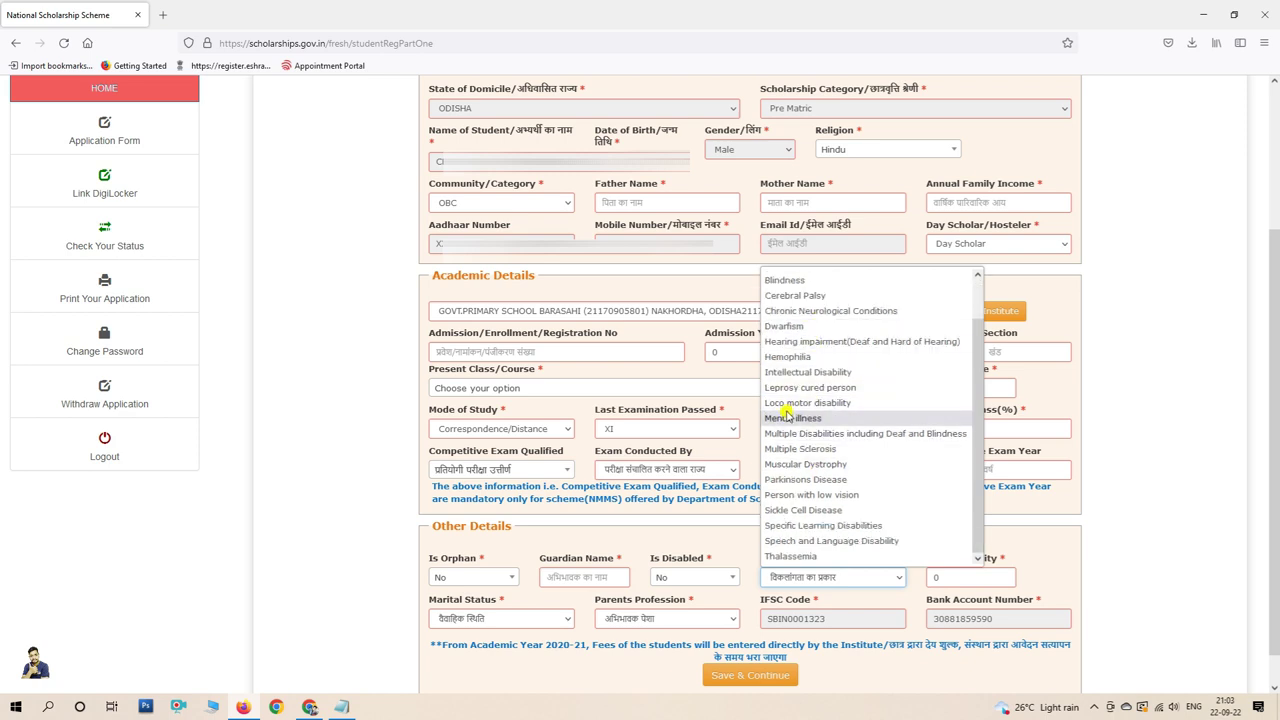
scroll(786, 400, "up", 1)
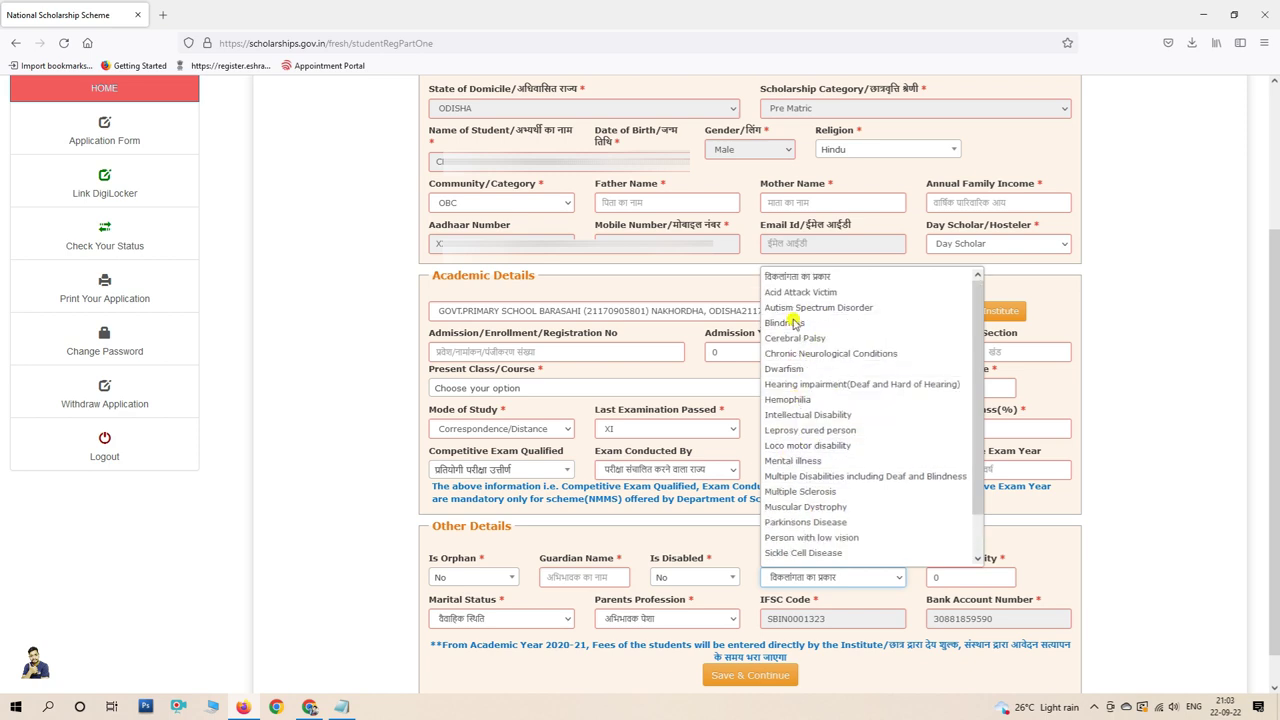
scroll(812, 538, "down", 1)
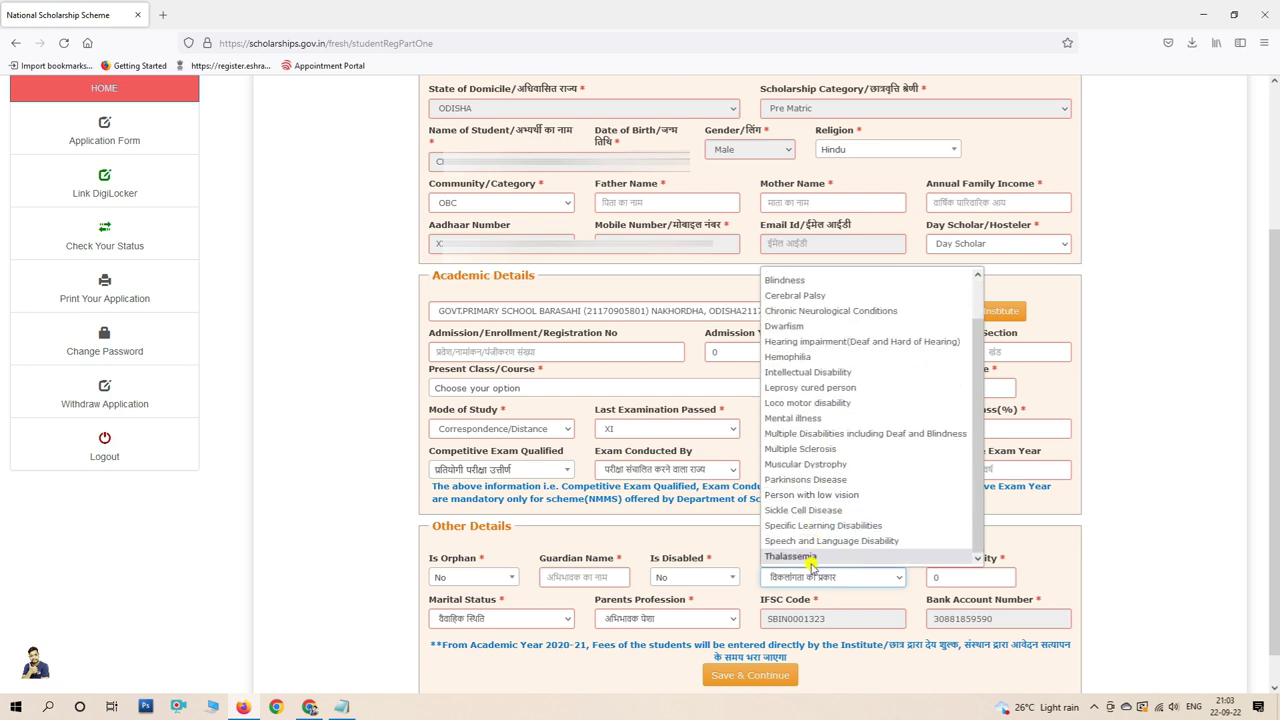
scroll(810, 540, "up", 1)
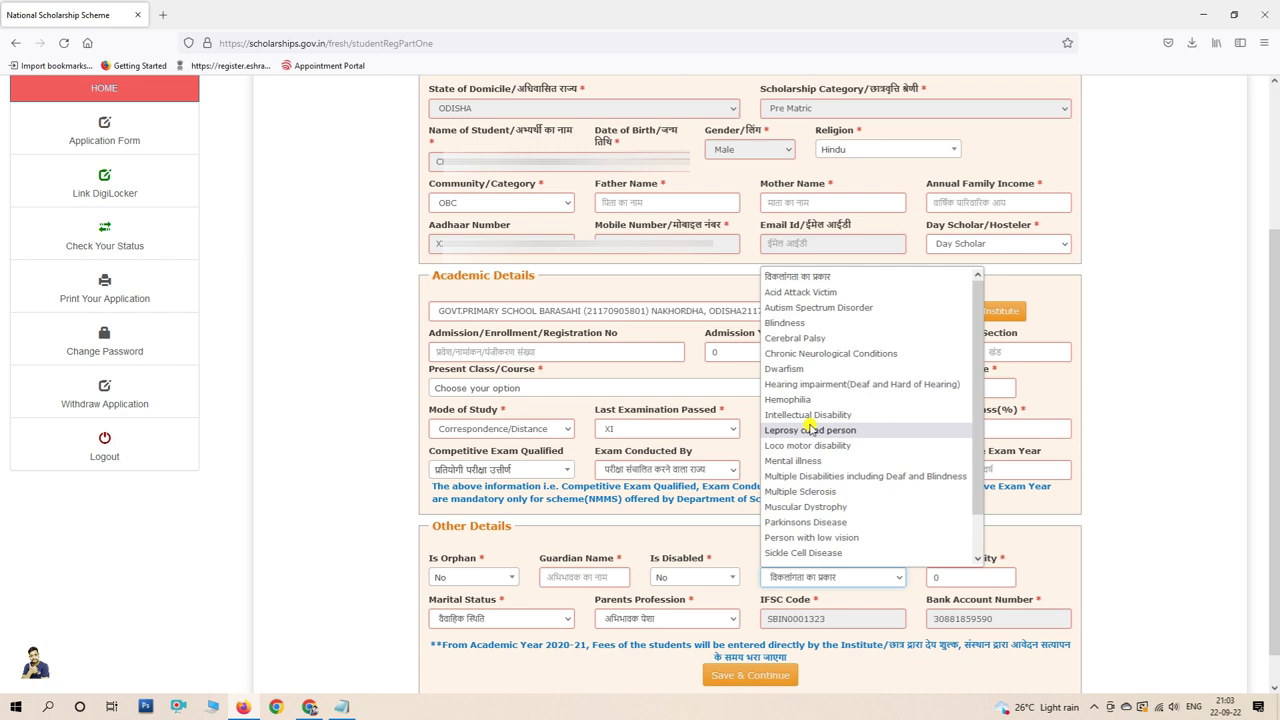
left_click(787, 323)
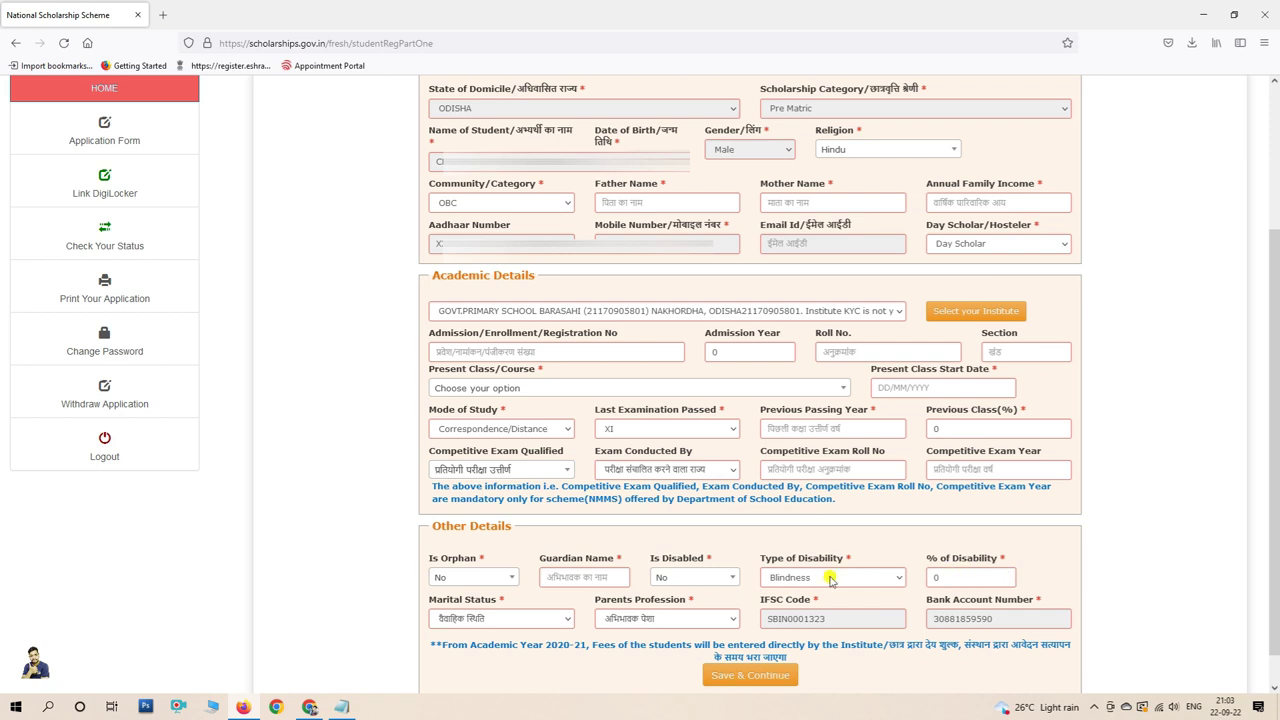
left_click(684, 579)
left_click(680, 663)
Step: Set the parents' profession to Serving RPF, then save the form and continue to the contact details page
left_click(547, 624)
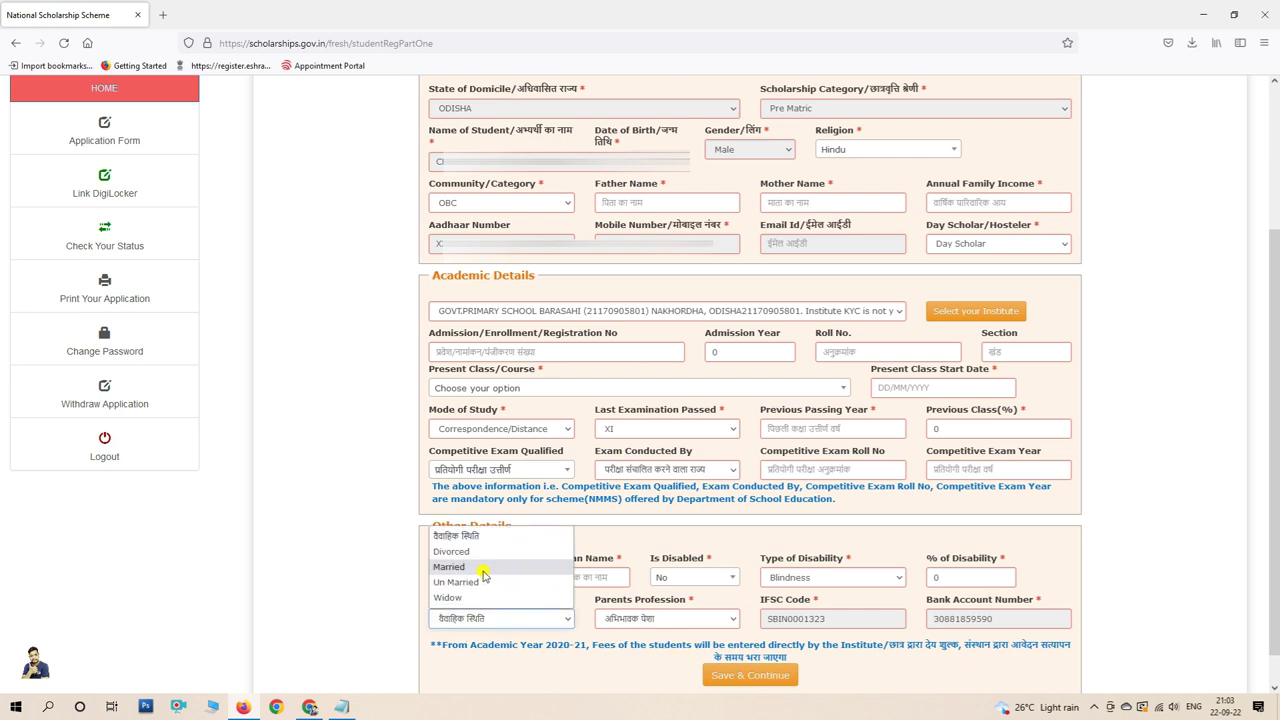
left_click(630, 620)
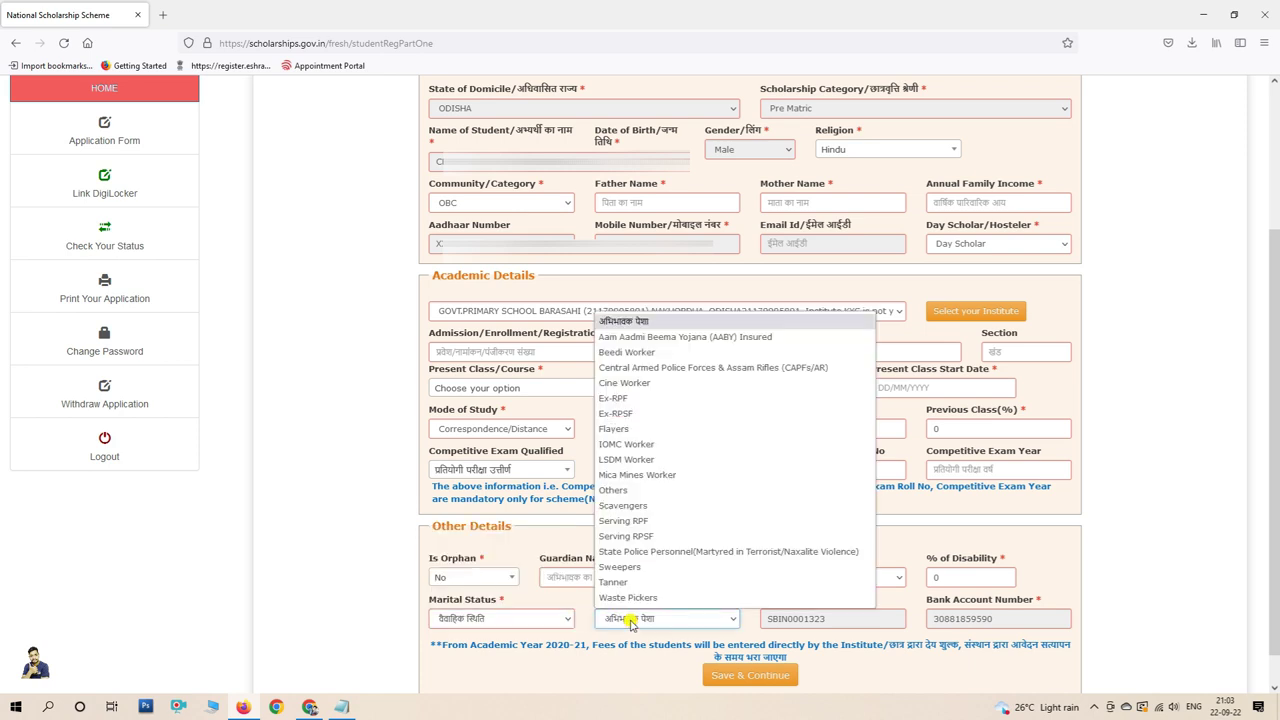
left_click(622, 519)
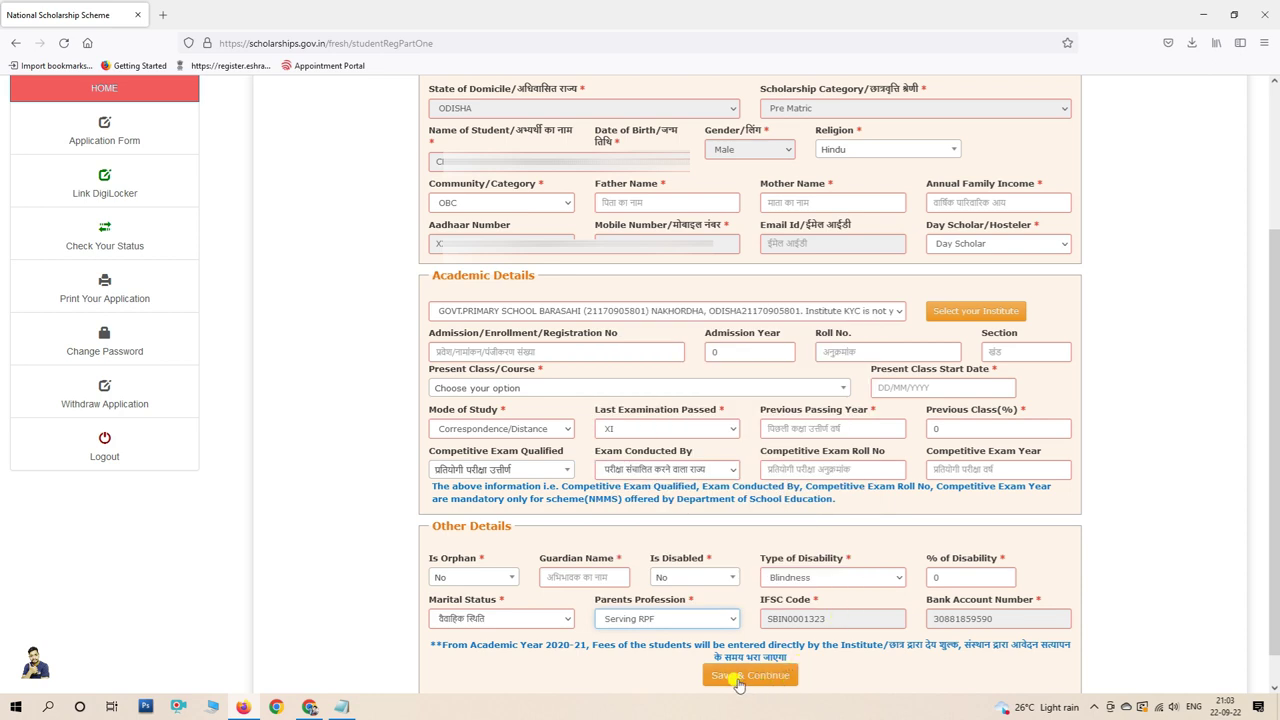
left_click(738, 678)
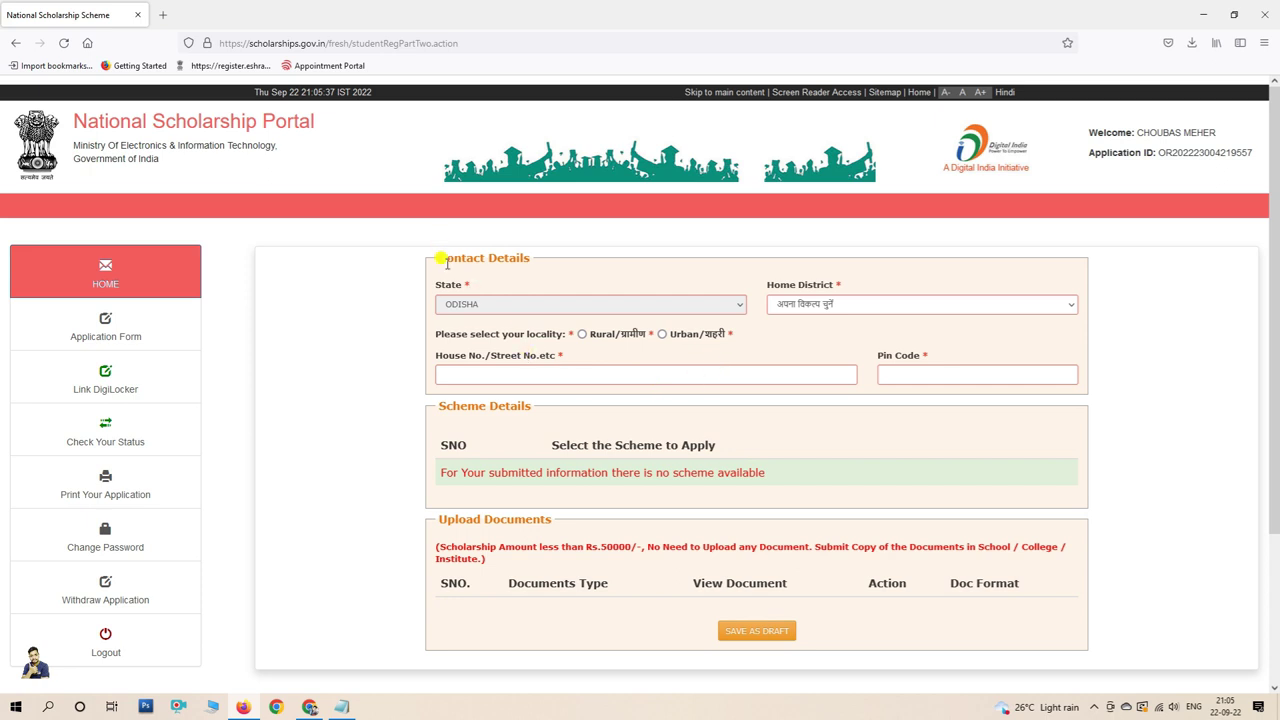
Step: In the contact details, set the home district to NUAPADA and the locality to Rural
left_click_drag(441, 260, 563, 294)
left_click(594, 304)
left_click(848, 304)
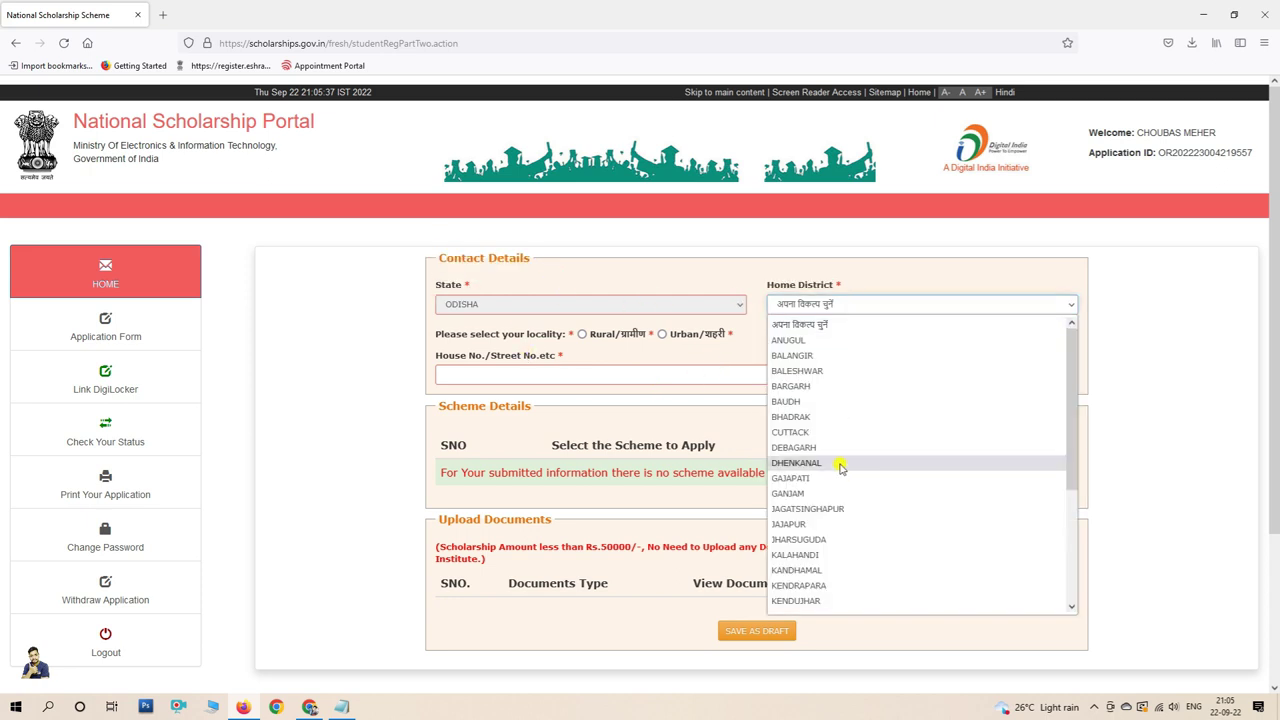
scroll(835, 490, "down", 4)
left_click(817, 525)
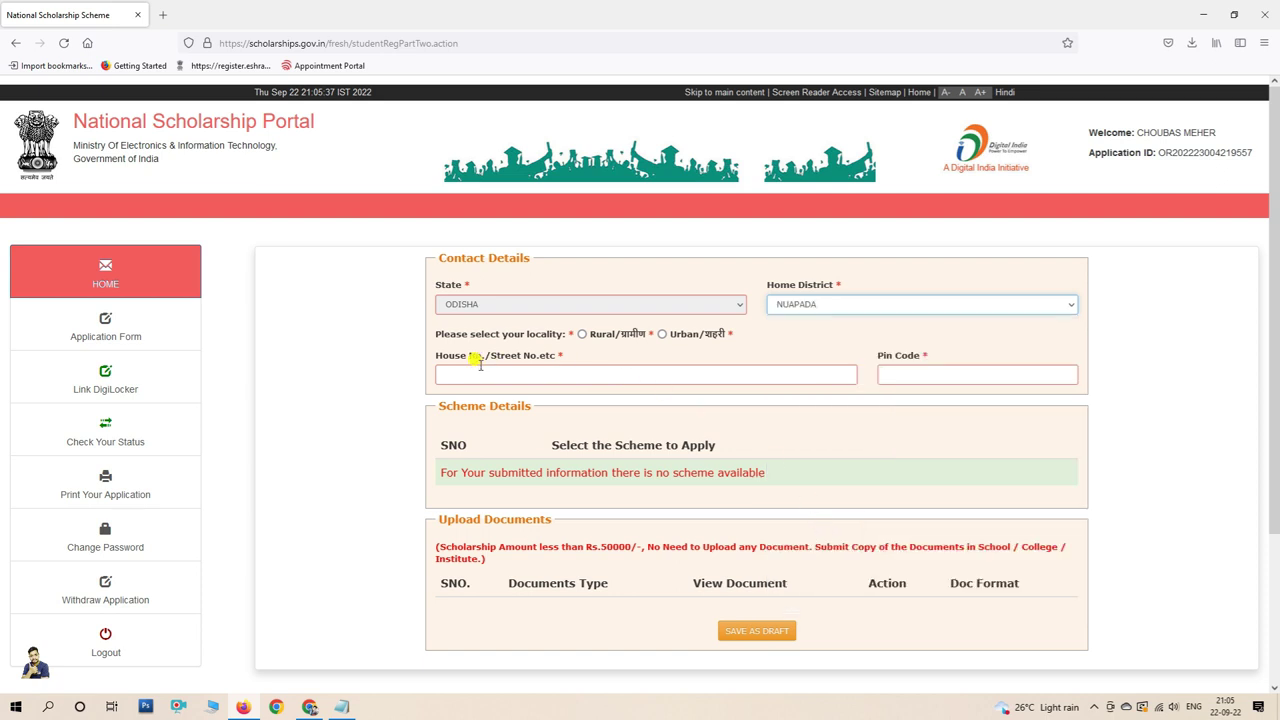
left_click(582, 333)
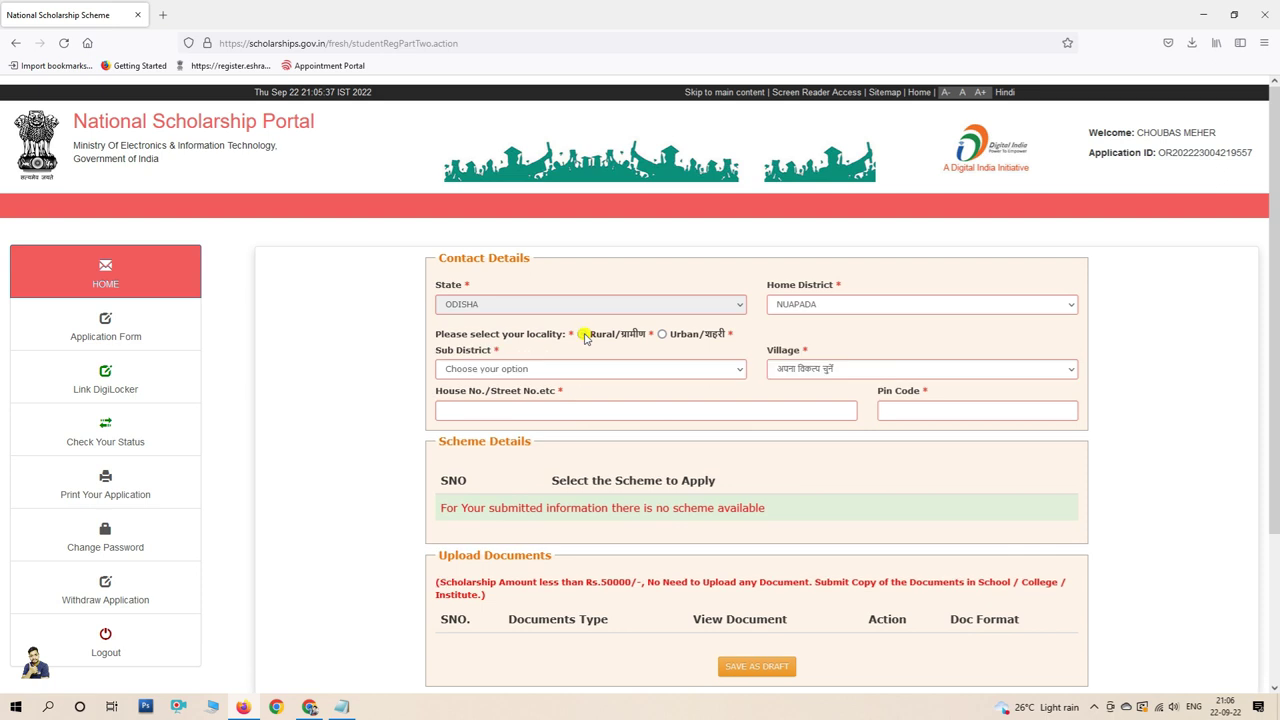
left_click(664, 334)
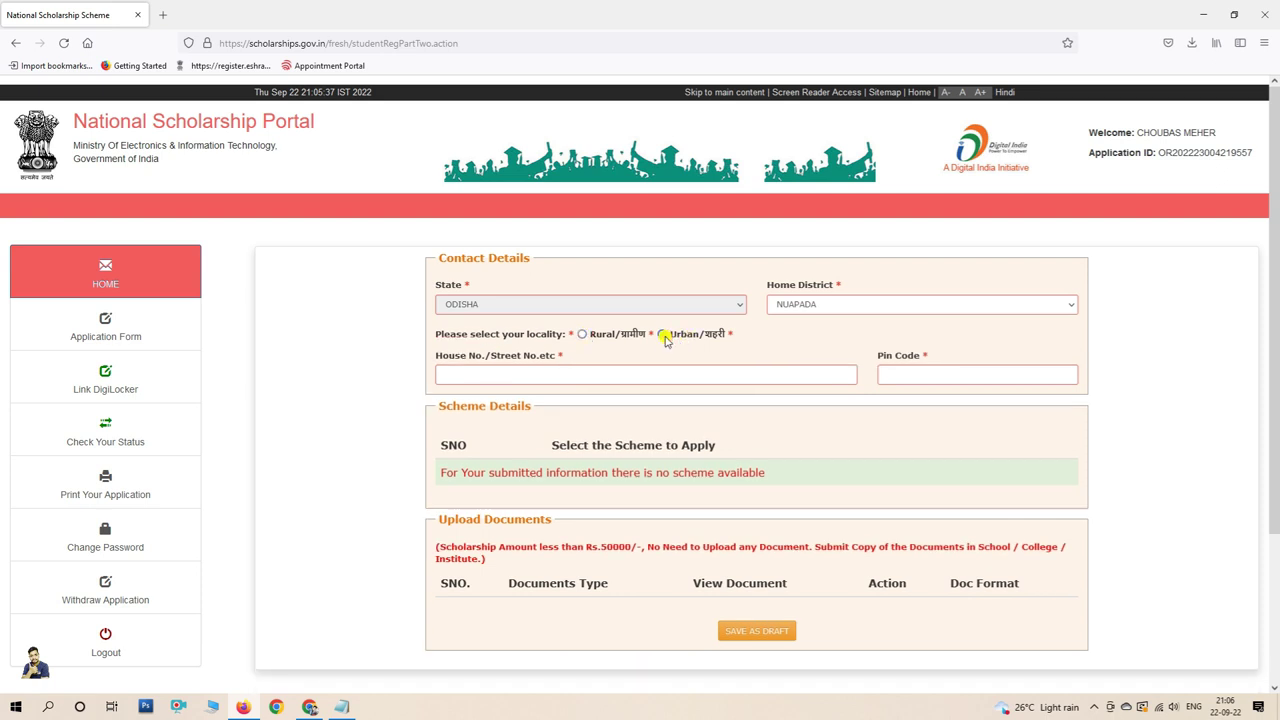
left_click(582, 334)
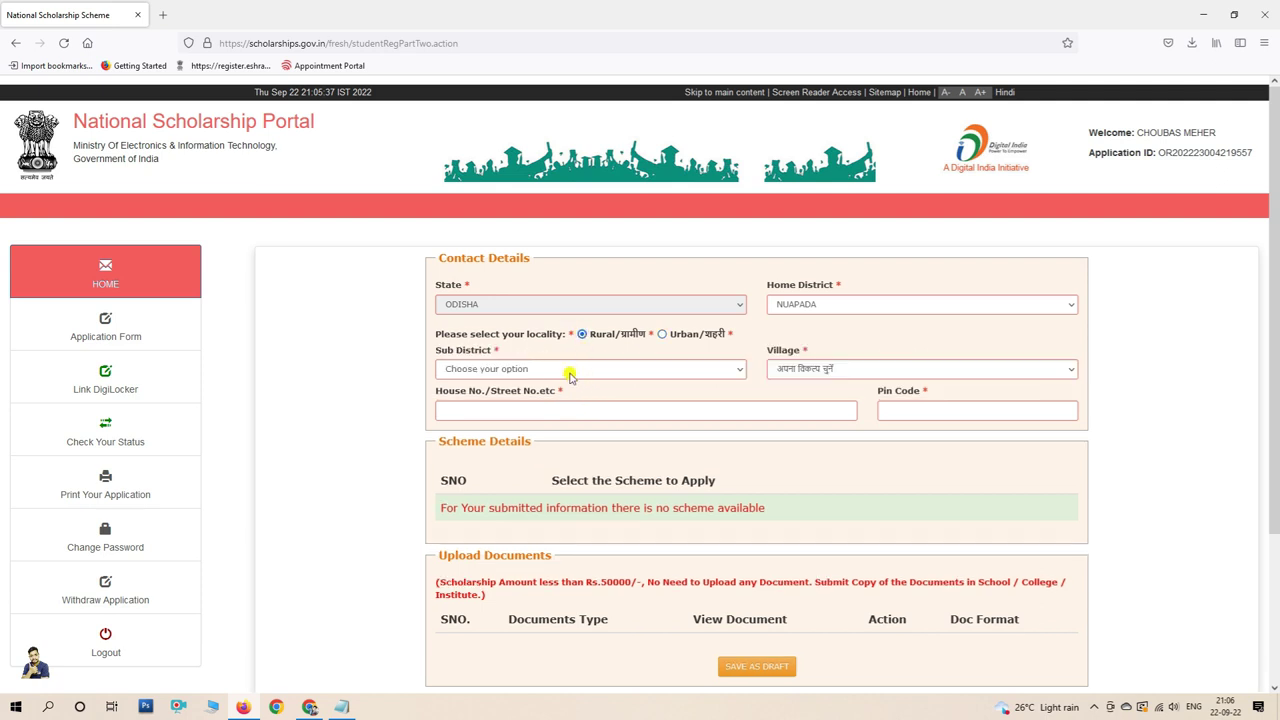
Step: Complete the address with the sub-district NUAPADA, the home village, NA as the house number, and the postal code
left_click(524, 370)
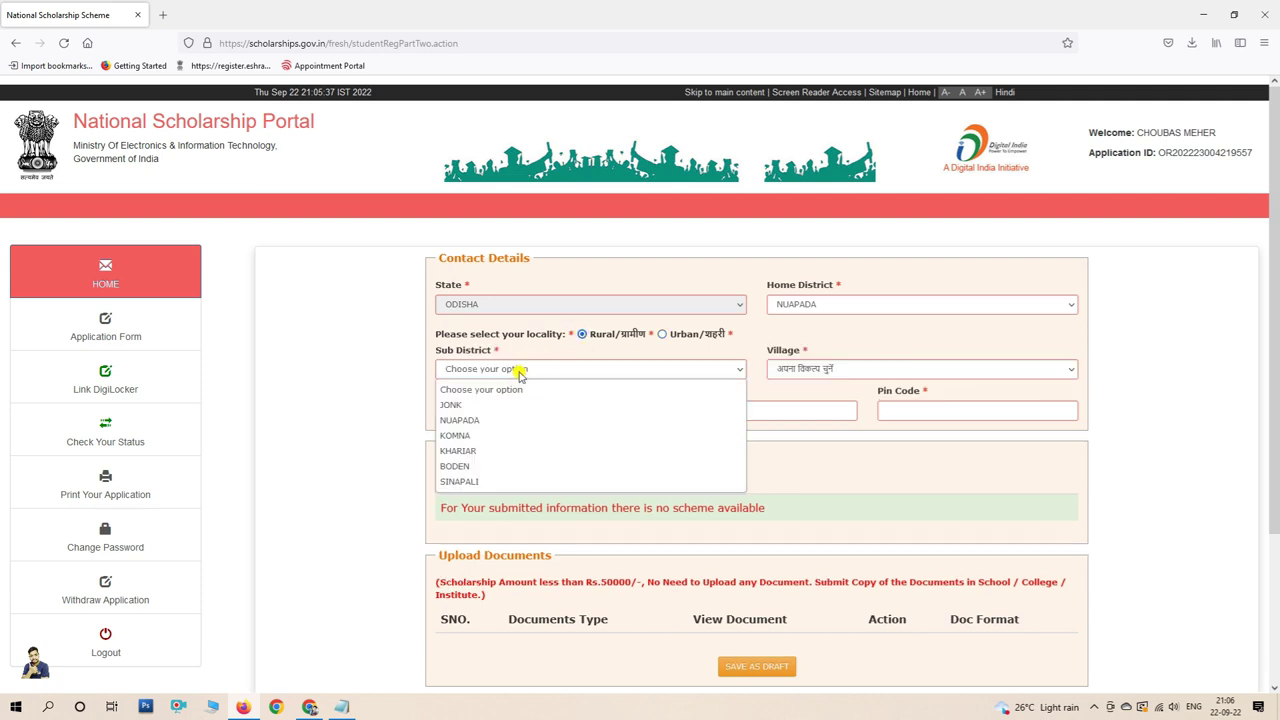
left_click(494, 420)
left_click(862, 366)
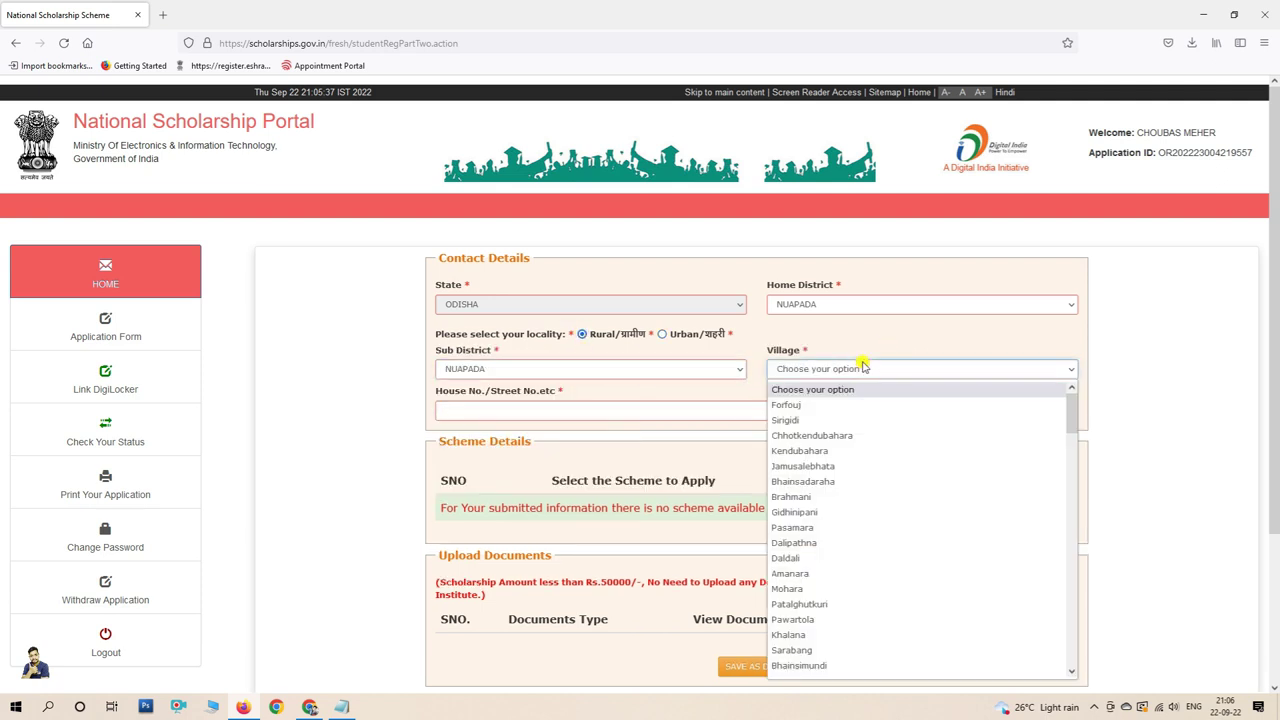
scroll(817, 568, "down", 10)
left_click(819, 559)
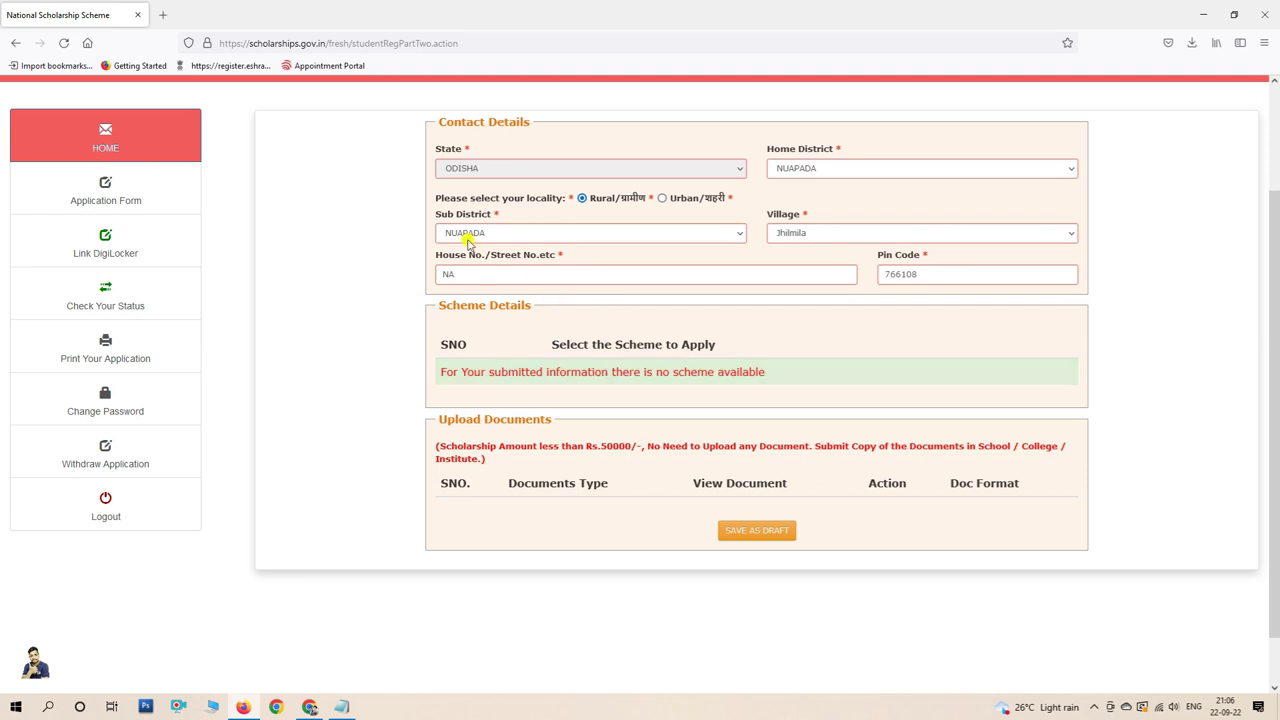
Step: Read the notice in the Scheme Details section about the schemes offered for the submitted information
scroll(726, 251, "up", 1)
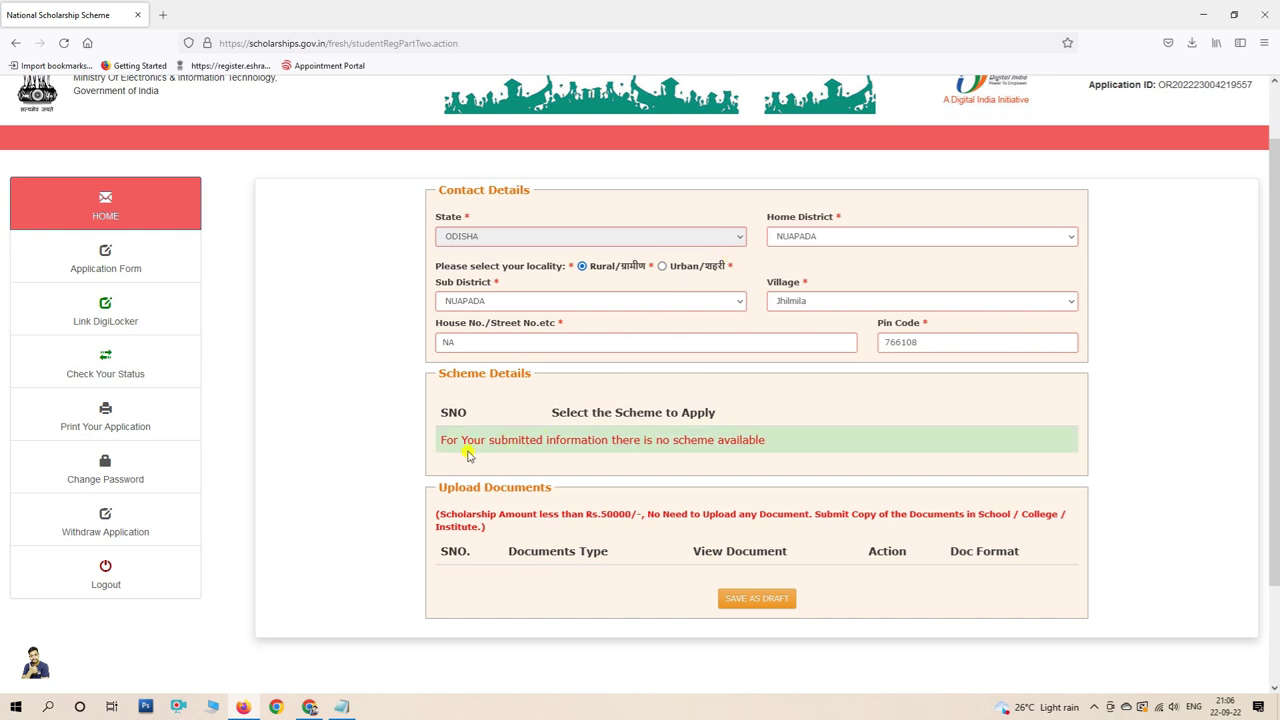
left_click_drag(445, 443, 729, 449)
left_click(777, 449)
left_click_drag(459, 438, 606, 440)
left_click_drag(523, 457, 604, 462)
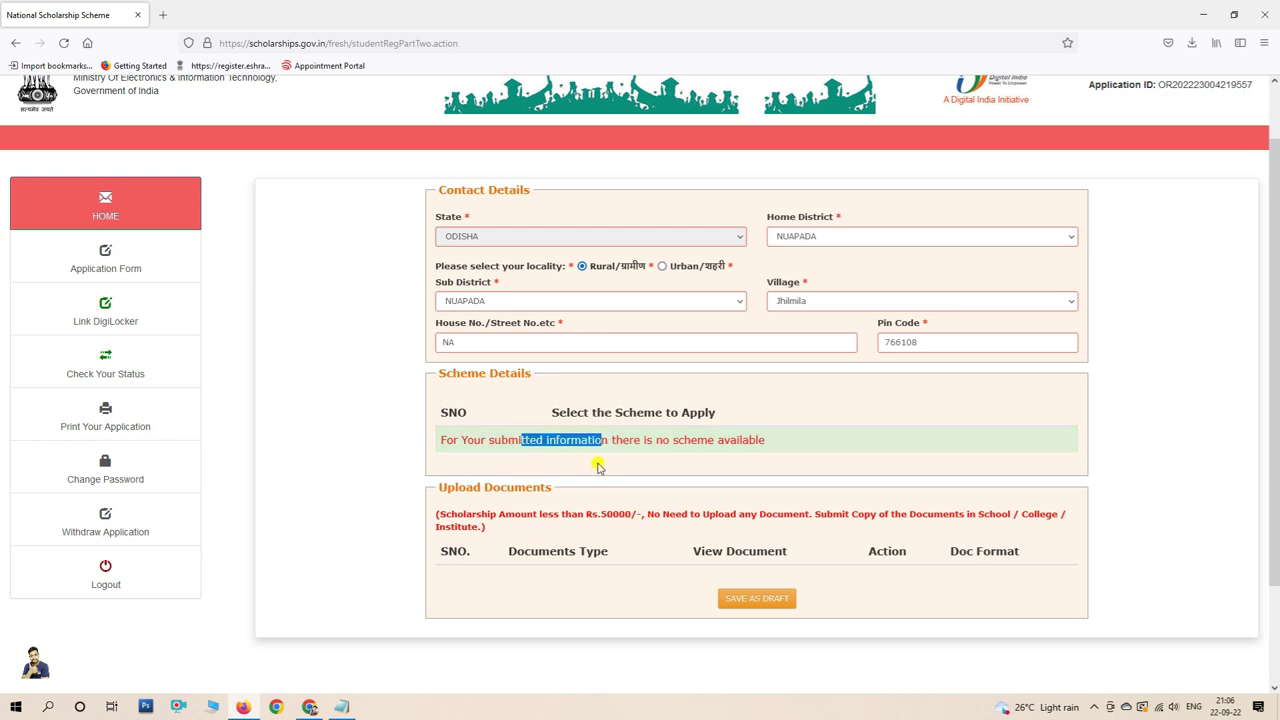
left_click(510, 458)
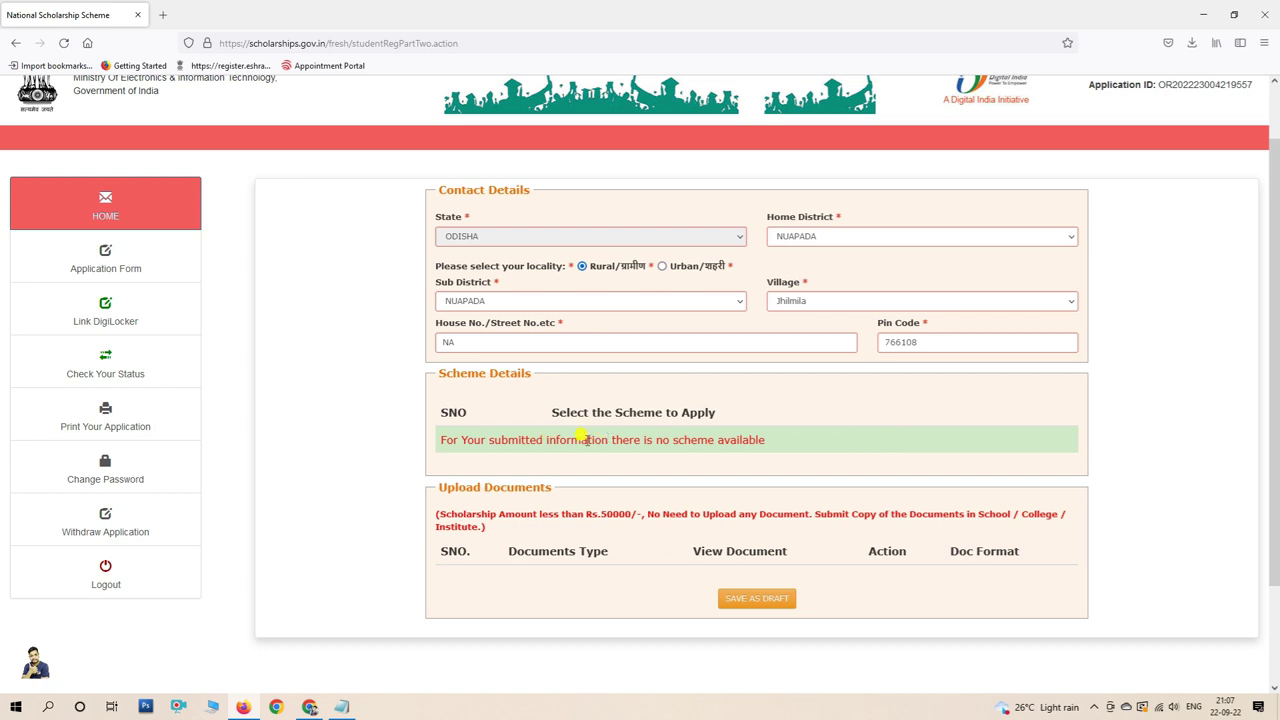
Step: Examine the note in the Upload Documents section about the scholarship amount and when documents need to be uploaded
scroll(450, 438, "down", 3)
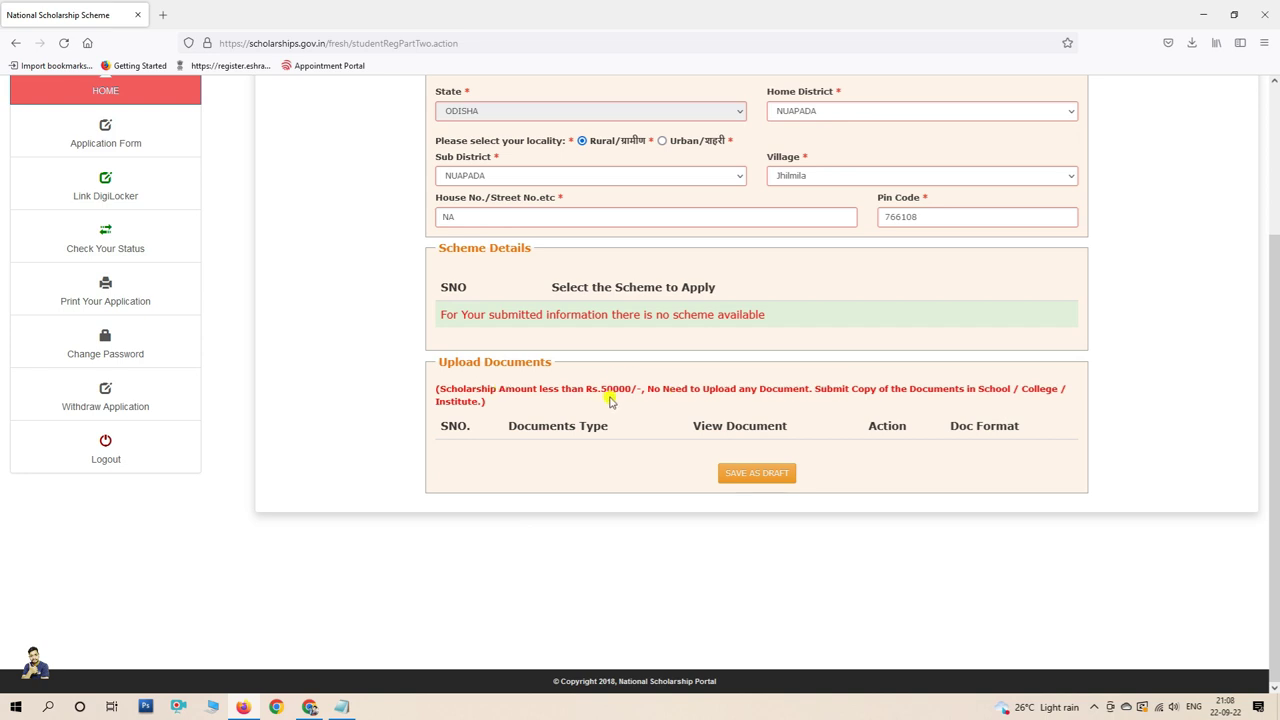
left_click_drag(599, 388, 634, 390)
left_click_drag(465, 388, 652, 392)
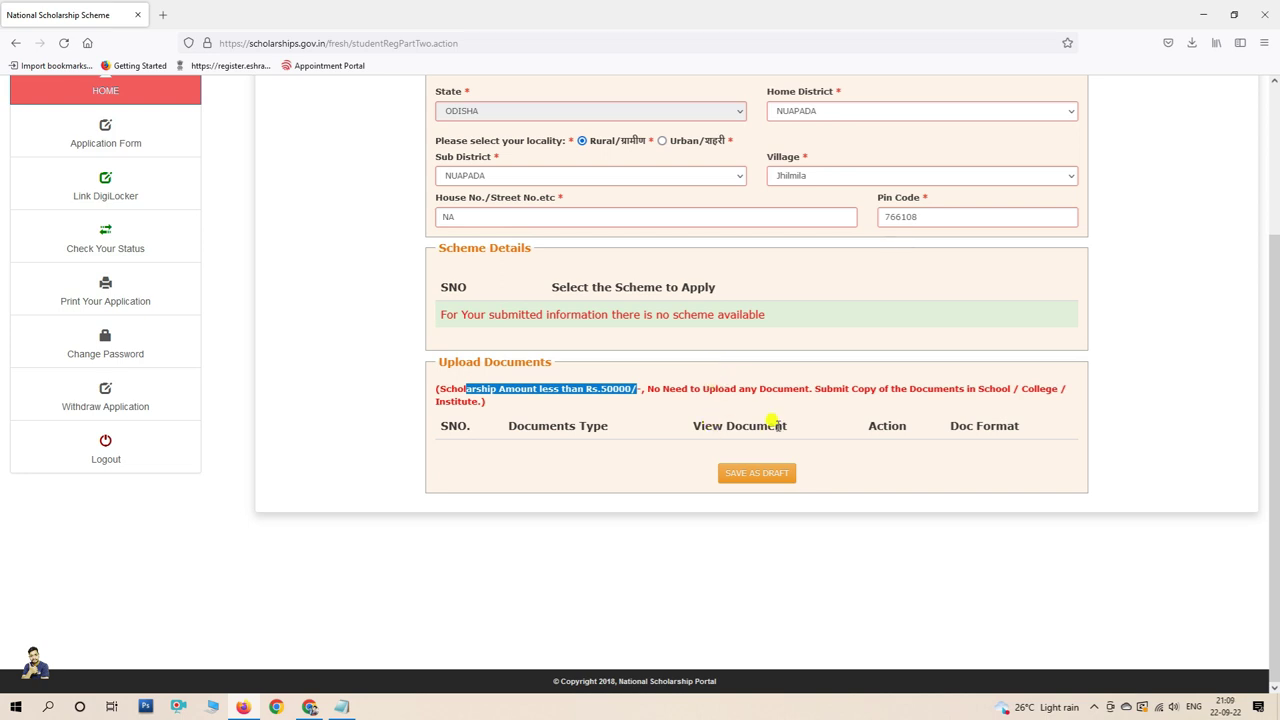
left_click(600, 388)
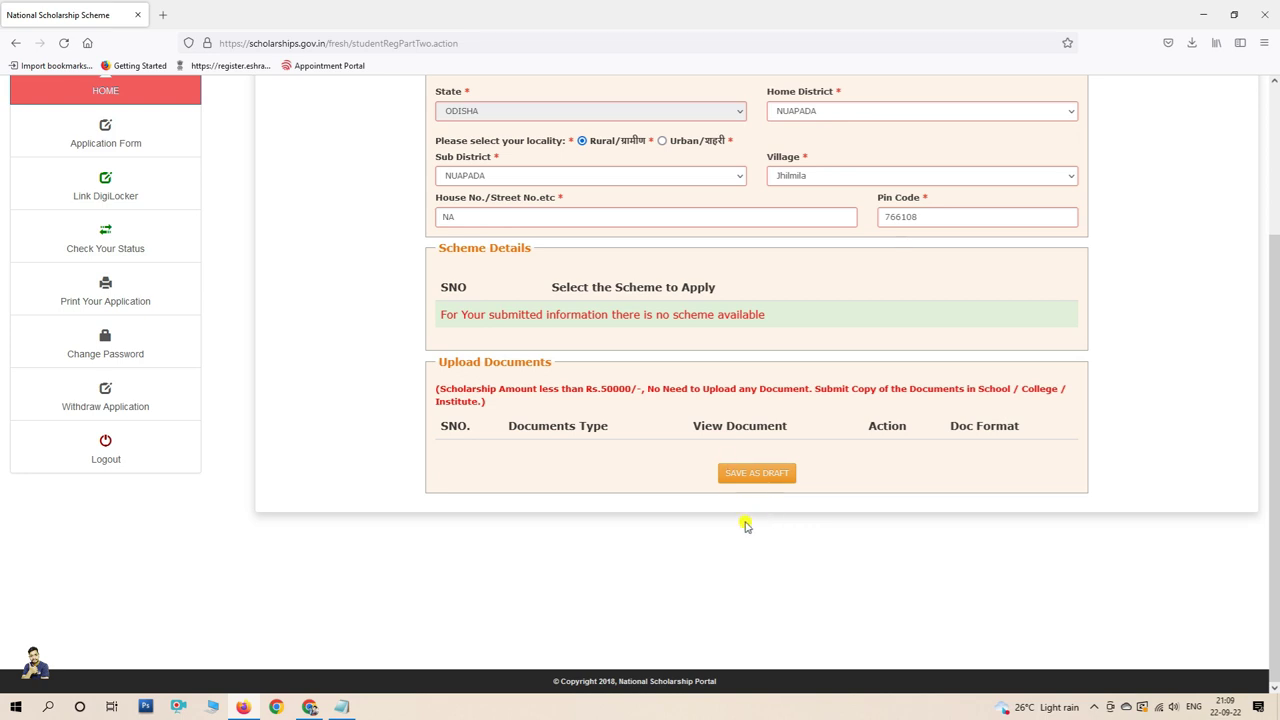
Step: Open the application's print page and read the notice about when a printout can be taken
left_click(118, 303)
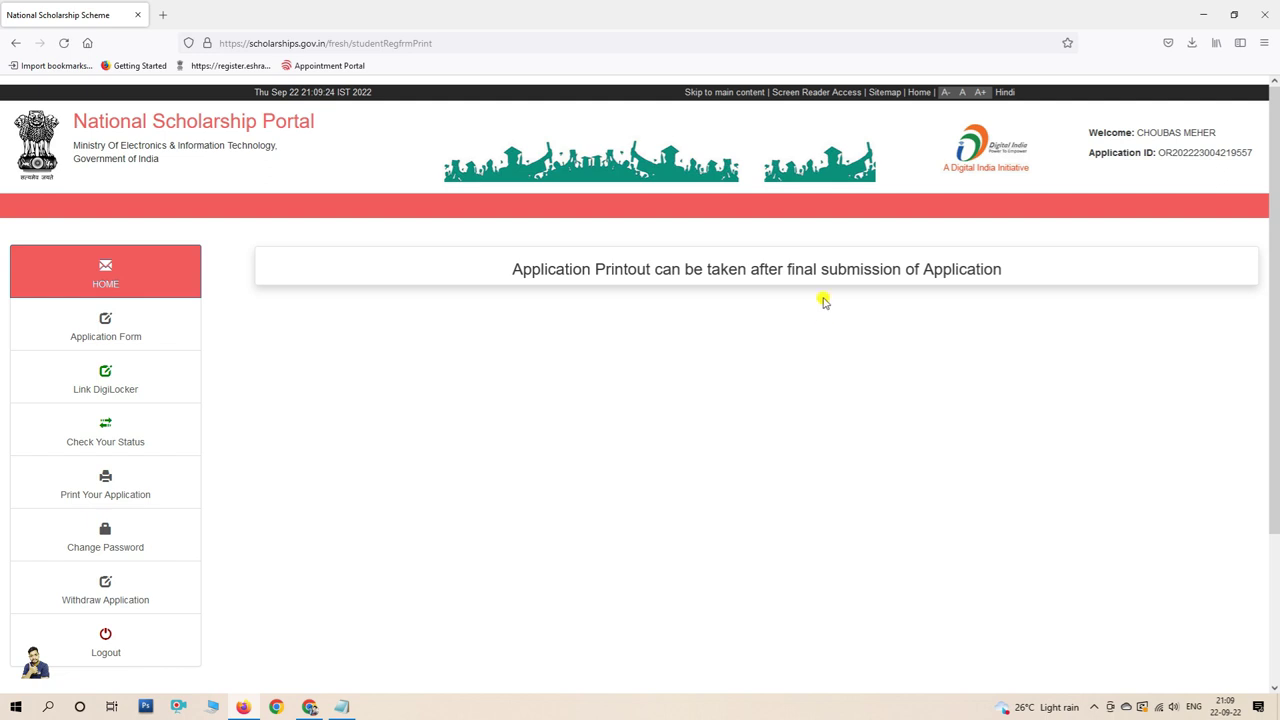
left_click_drag(793, 268, 922, 268)
left_click(143, 491)
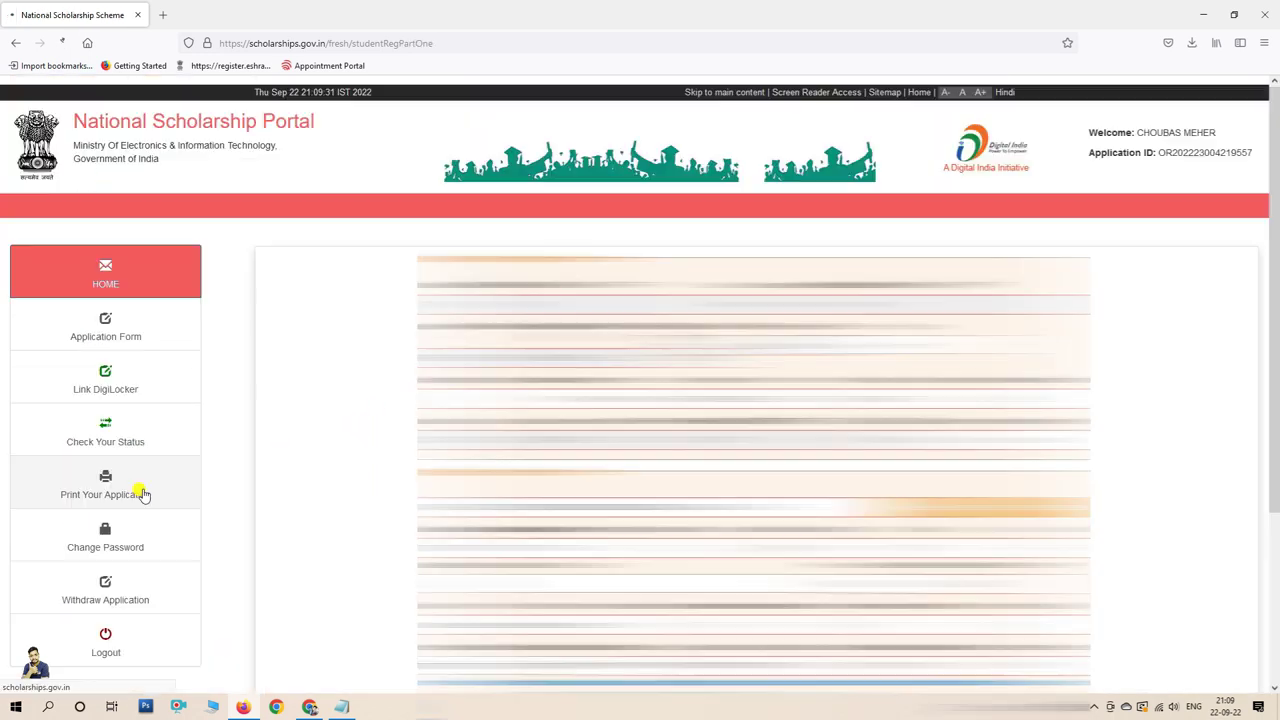
scroll(610, 490, "down", 3)
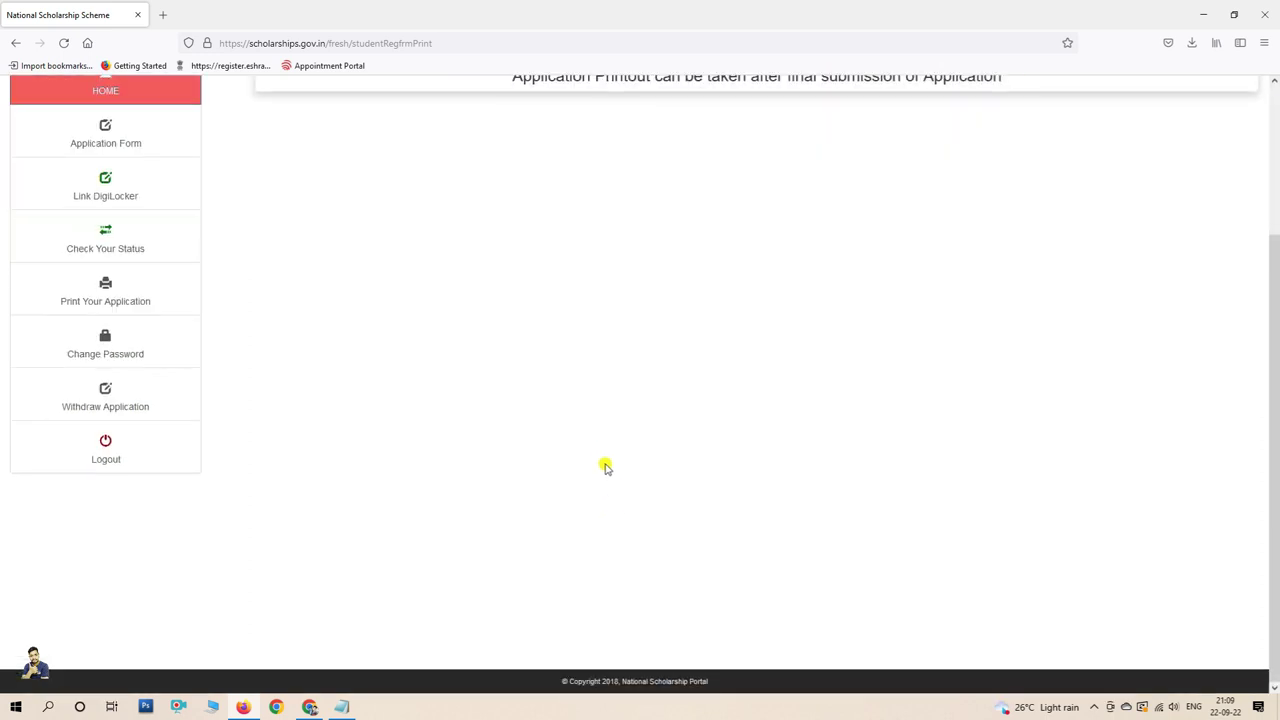
scroll(606, 466, "up", 2)
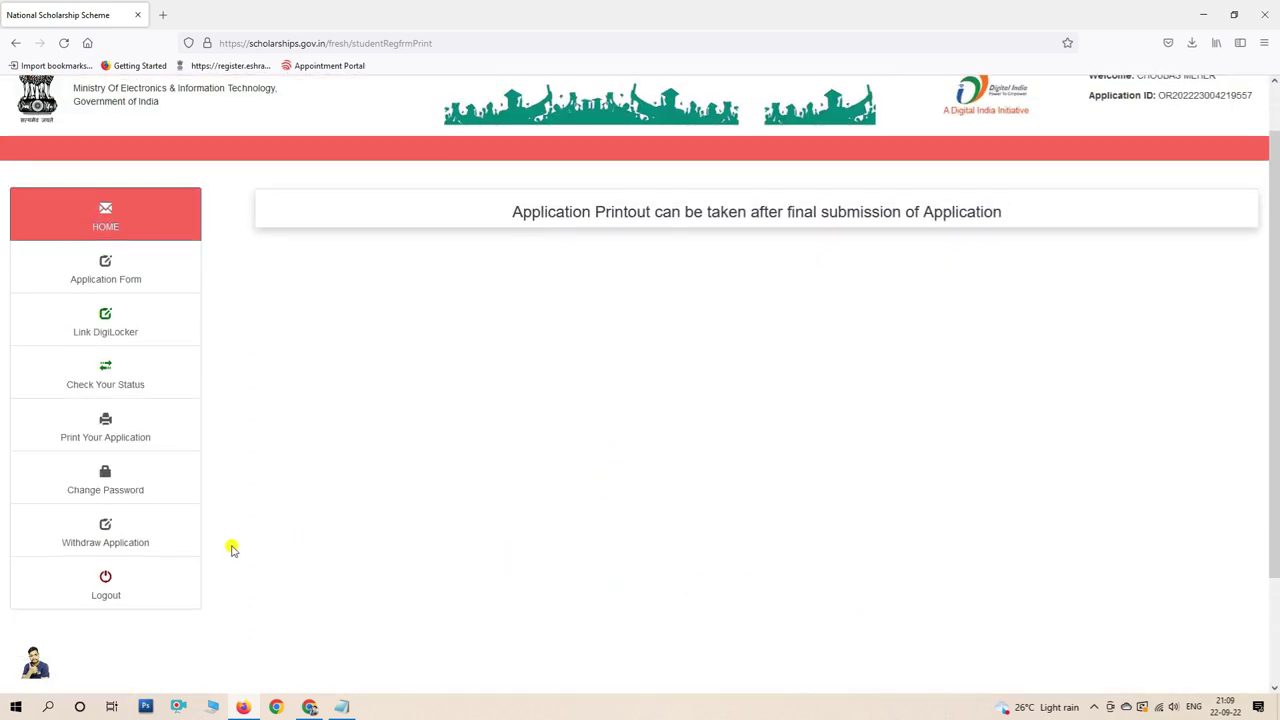